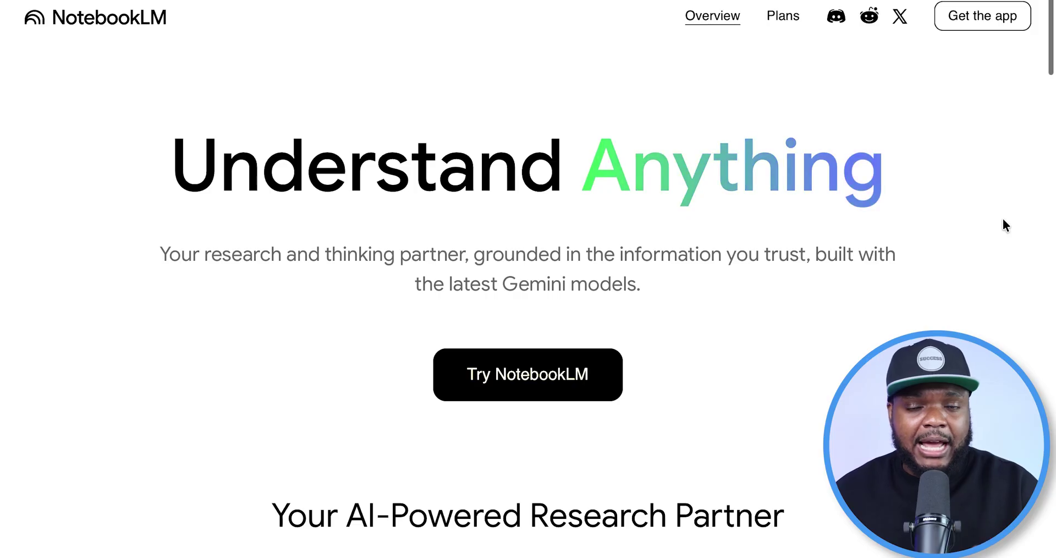
# Read through the NotebookLM overview page, covering its features, privacy statement and use cases.
pyautogui.scroll(-3, 1002, 219)
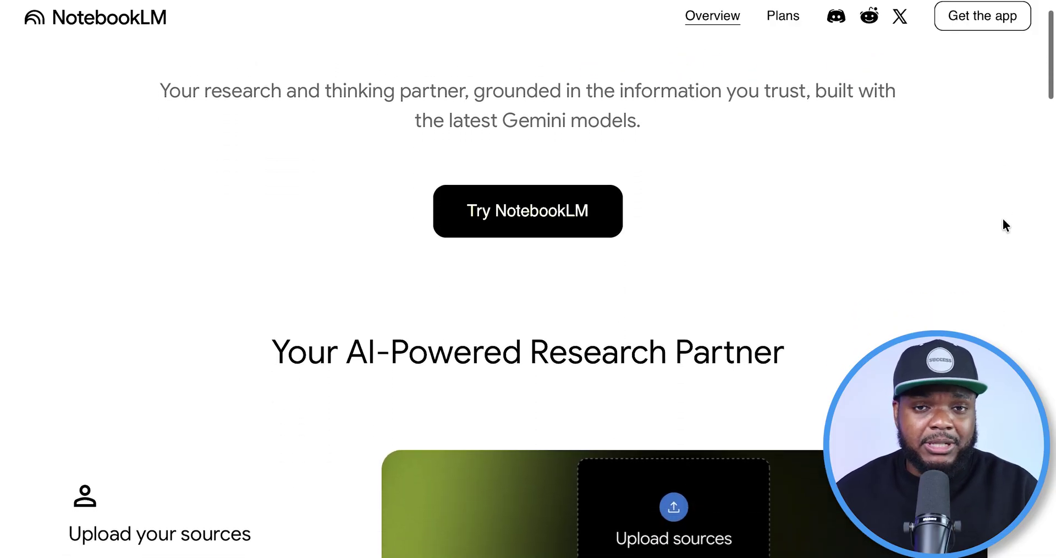
pyautogui.scroll(-3, 1004, 219)
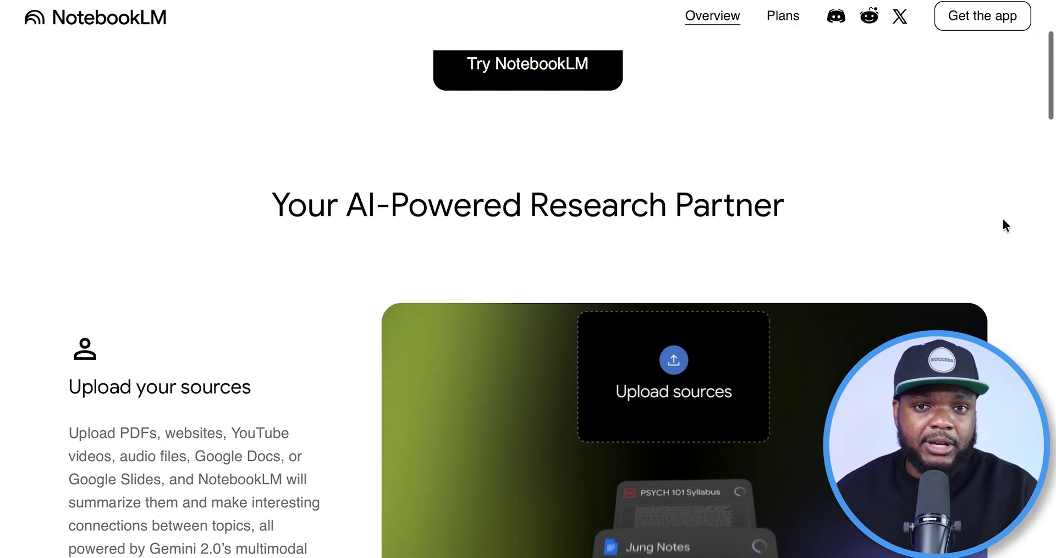
pyautogui.scroll(-3, 1002, 219)
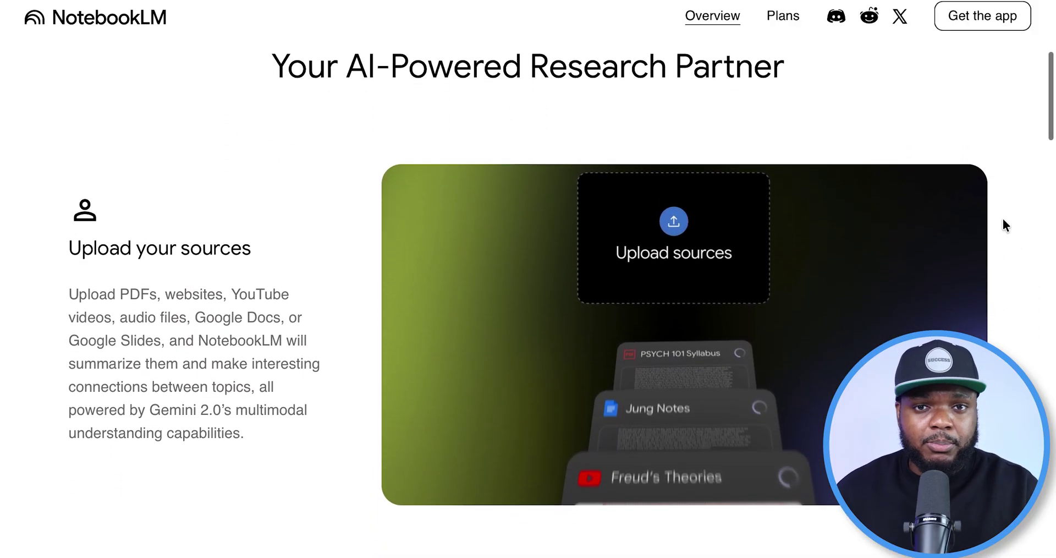
pyautogui.scroll(-3, 1002, 219)
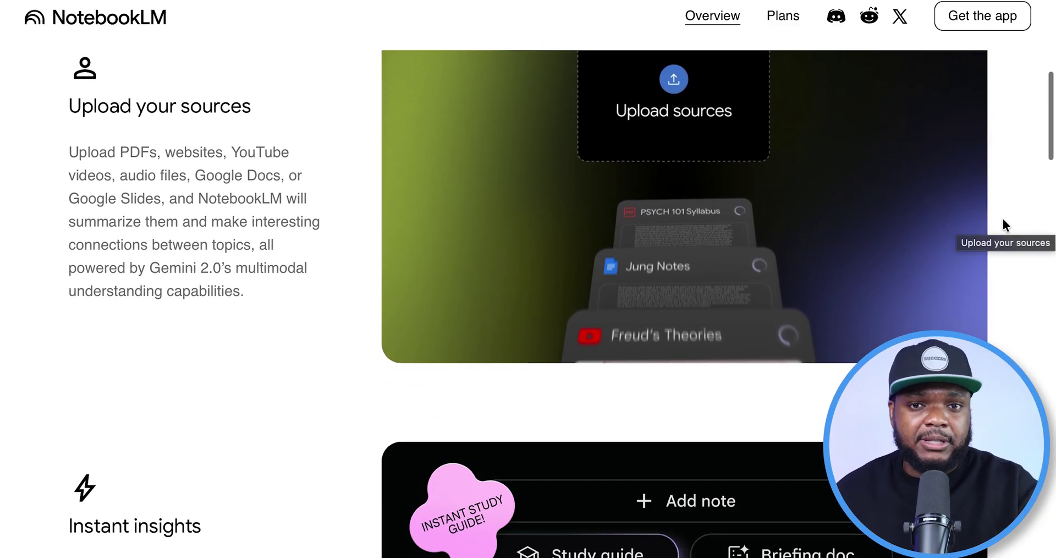
pyautogui.scroll(-2, 1002, 219)
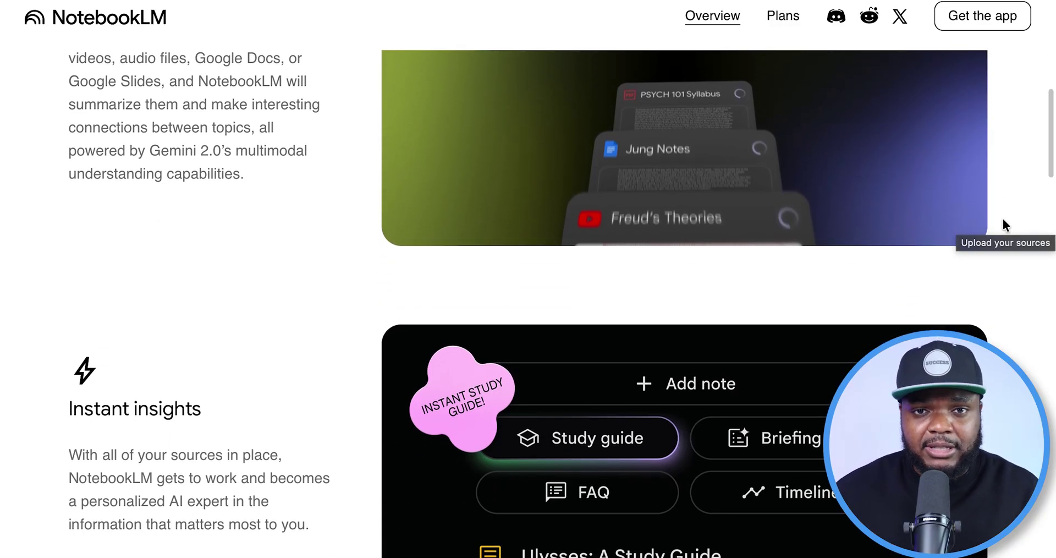
pyautogui.scroll(-1, 1002, 219)
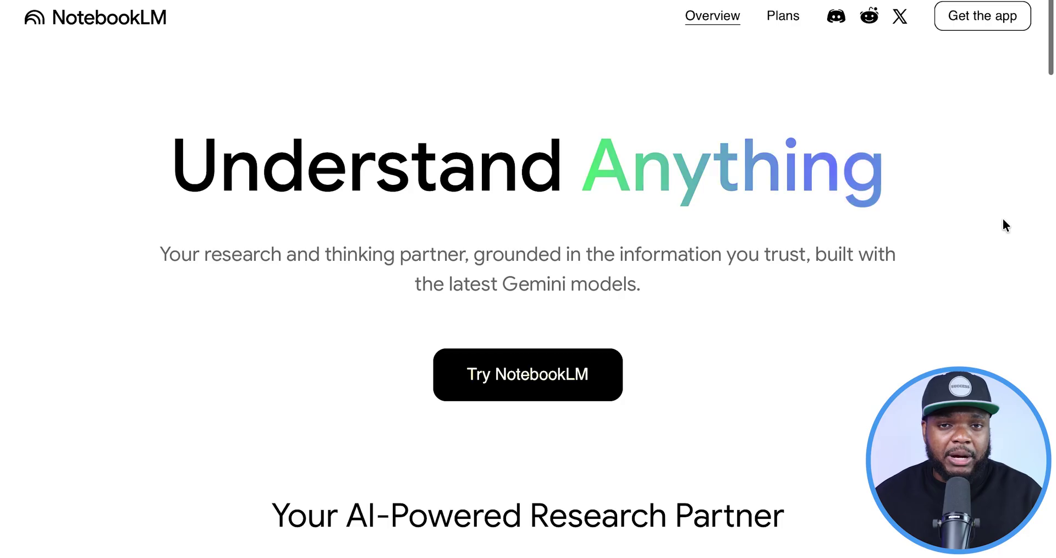
pyautogui.scroll(-5, 1002, 224)
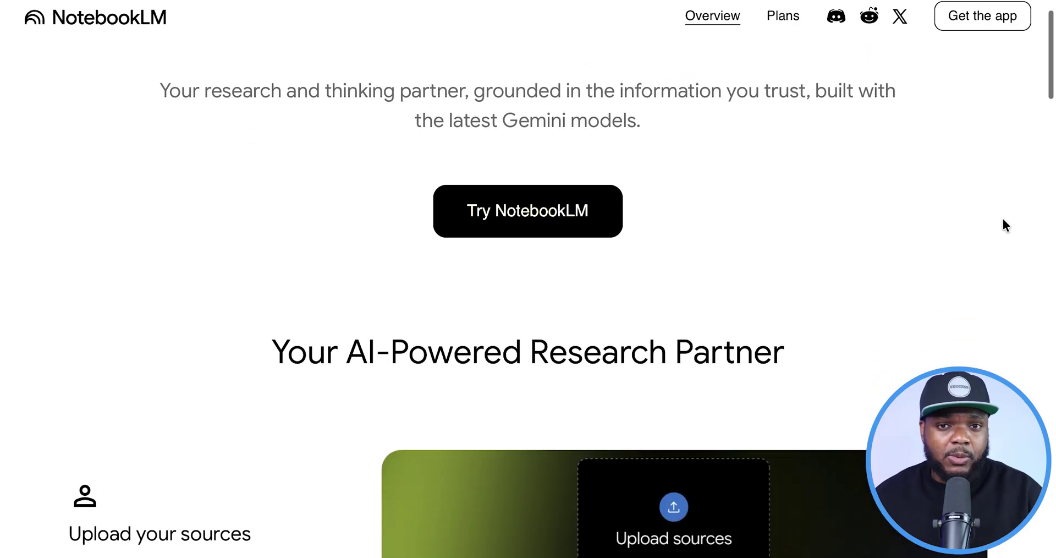
pyautogui.scroll(-7, 1003, 221)
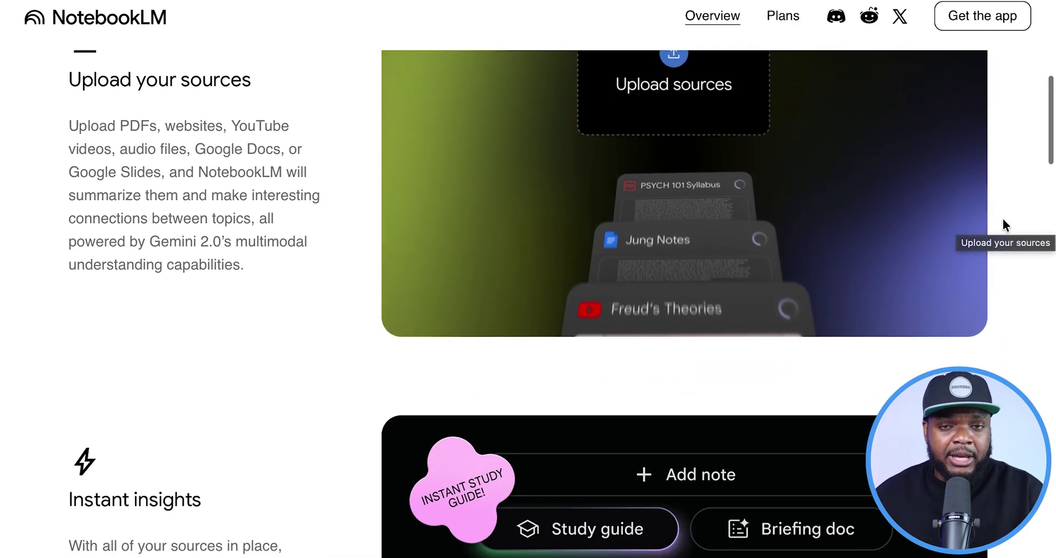
pyautogui.scroll(-8, 1002, 219)
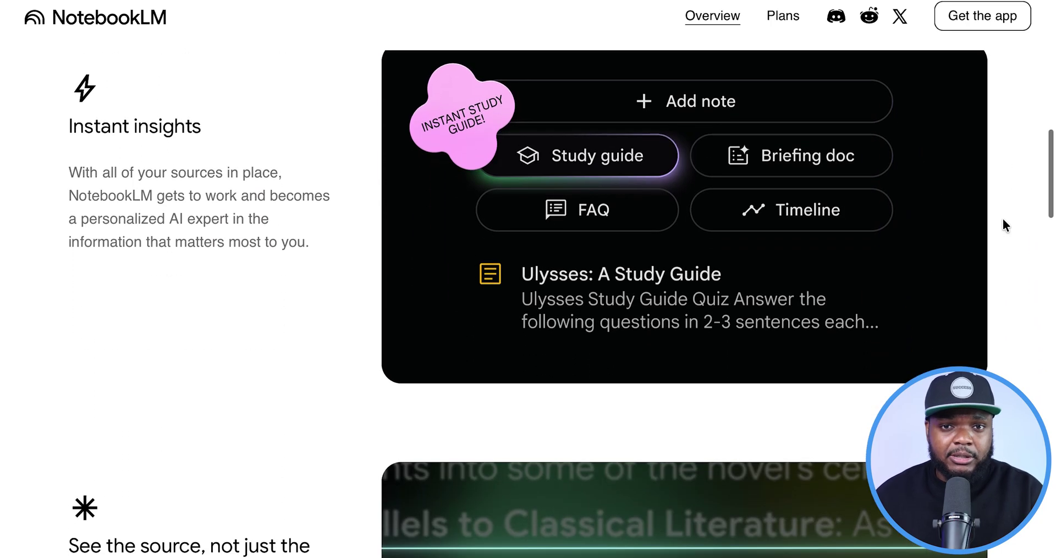
pyautogui.scroll(-10, 1002, 219)
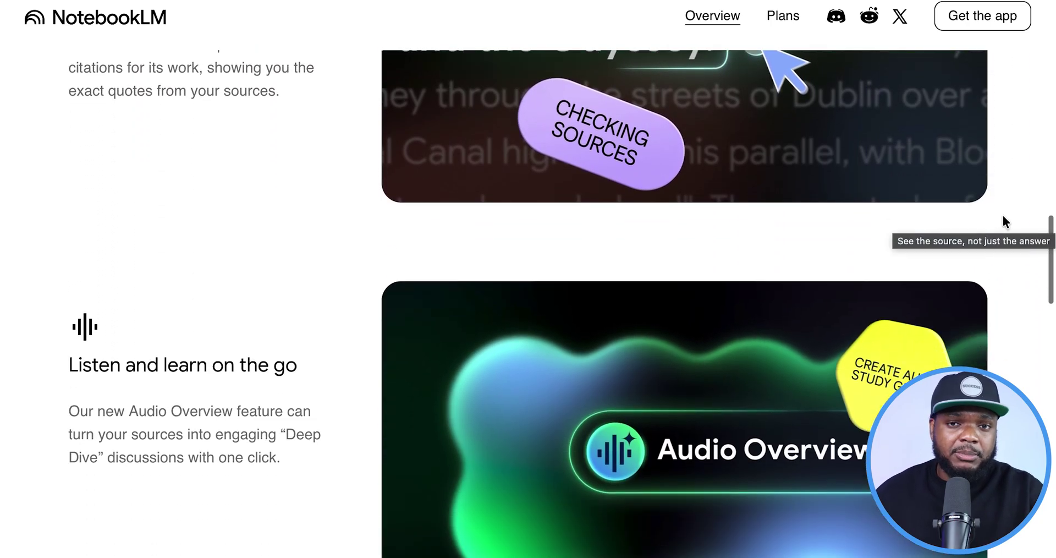
pyautogui.scroll(-10, 1002, 220)
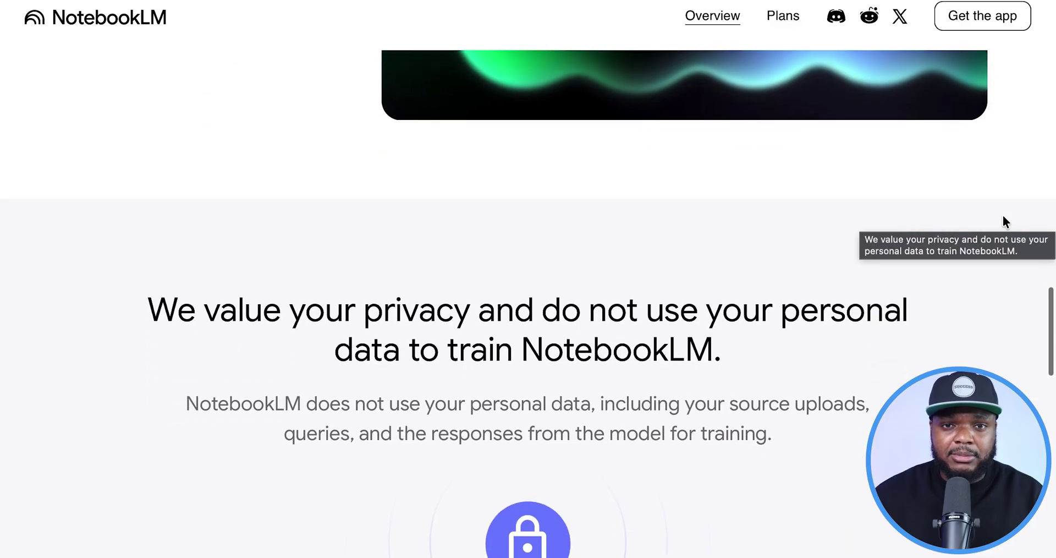
pyautogui.scroll(-9, 1004, 219)
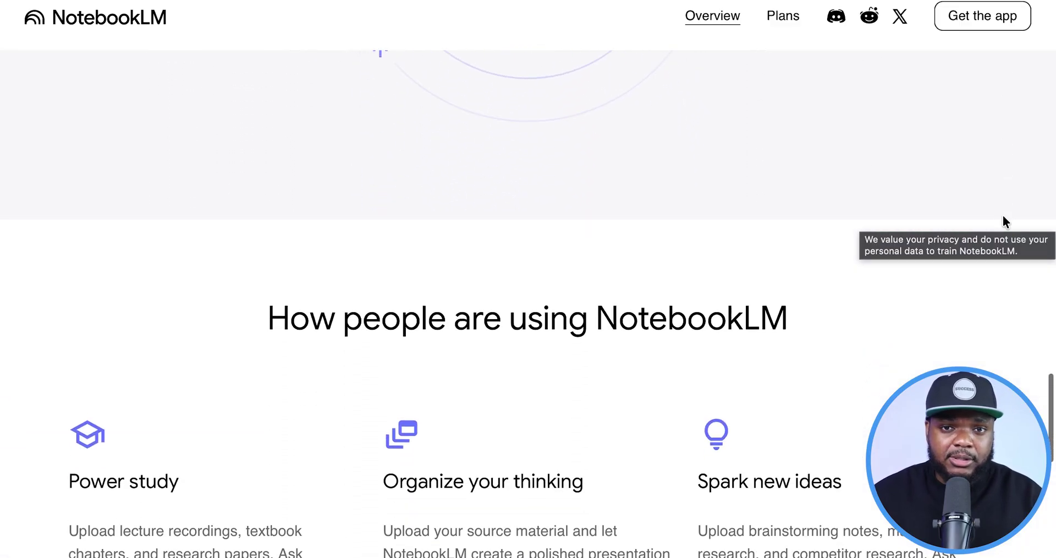
pyautogui.scroll(-6, 1002, 221)
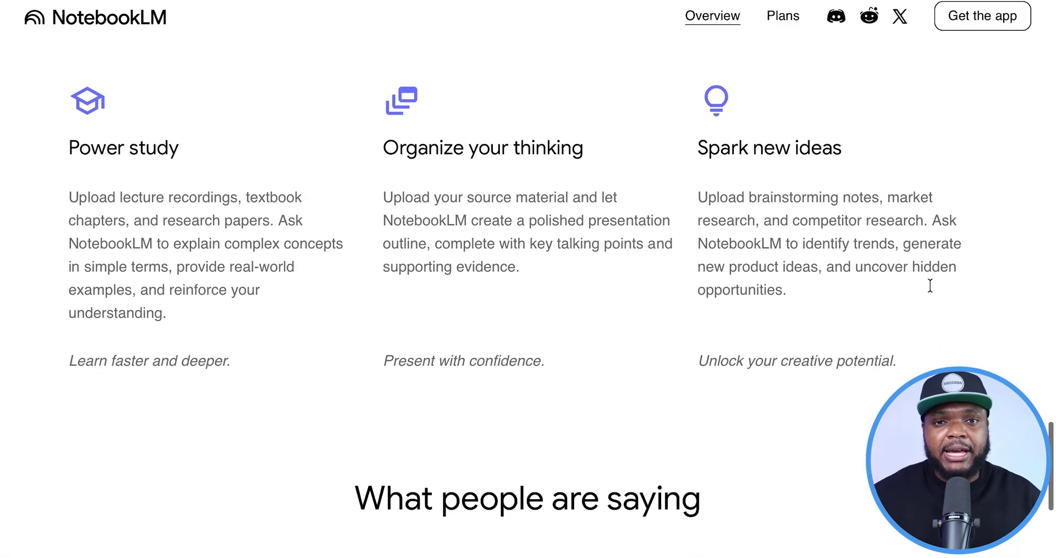
pyautogui.scroll(-9, 929, 285)
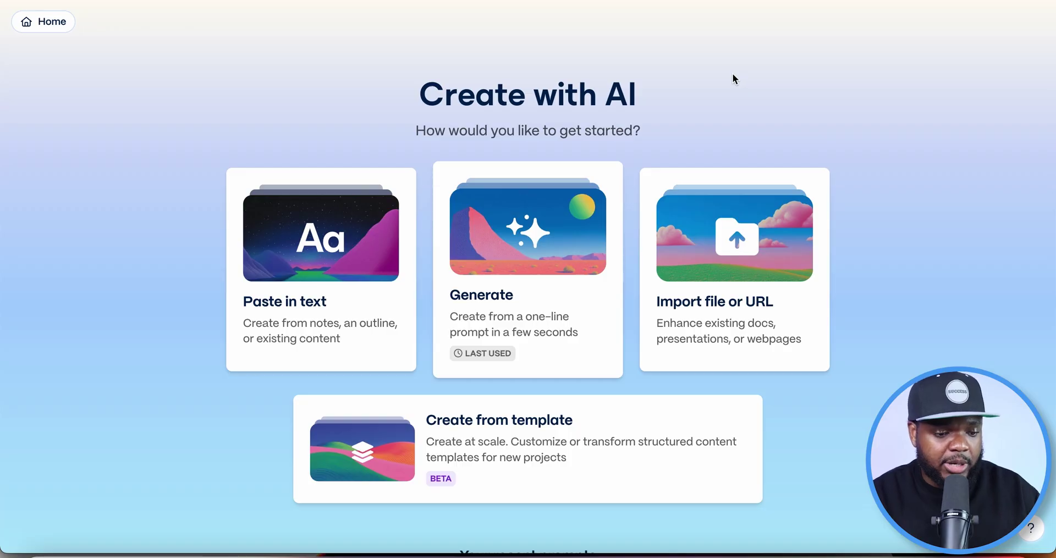
# Switch to Gamma and set up a prompt-based AI generation of a Document, keeping the length at 10 cards.
pyautogui.click(530, 271)
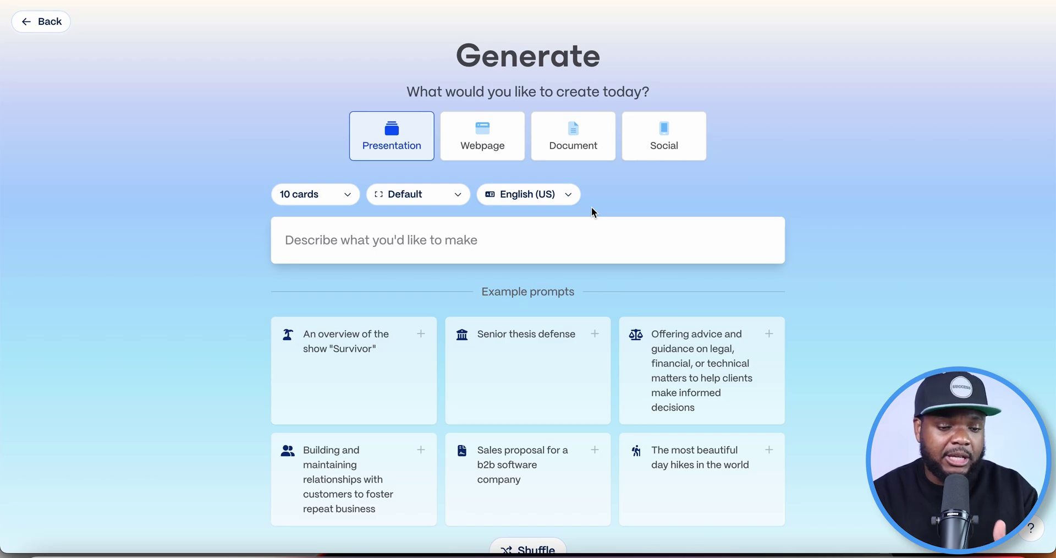
pyautogui.click(596, 133)
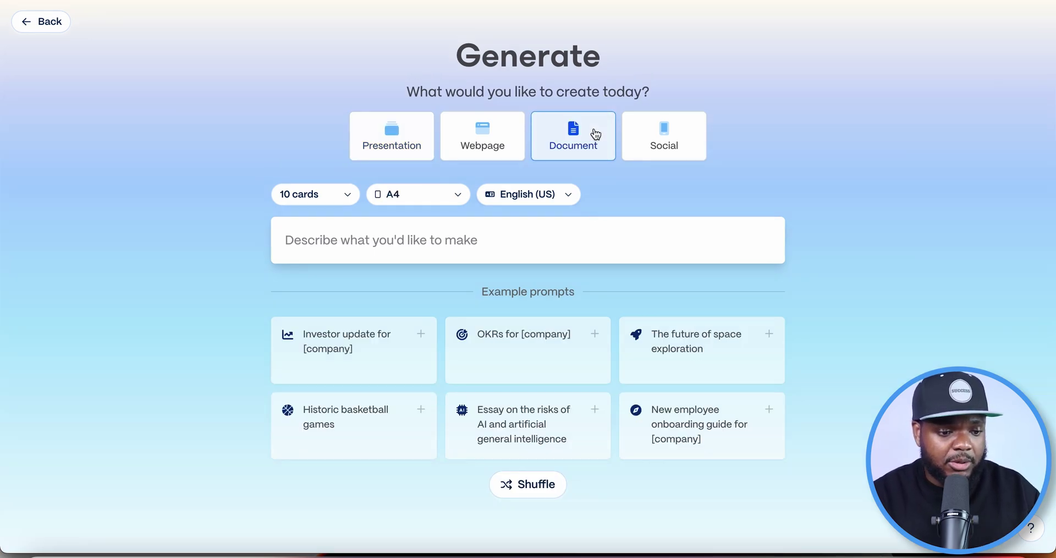
pyautogui.click(319, 201)
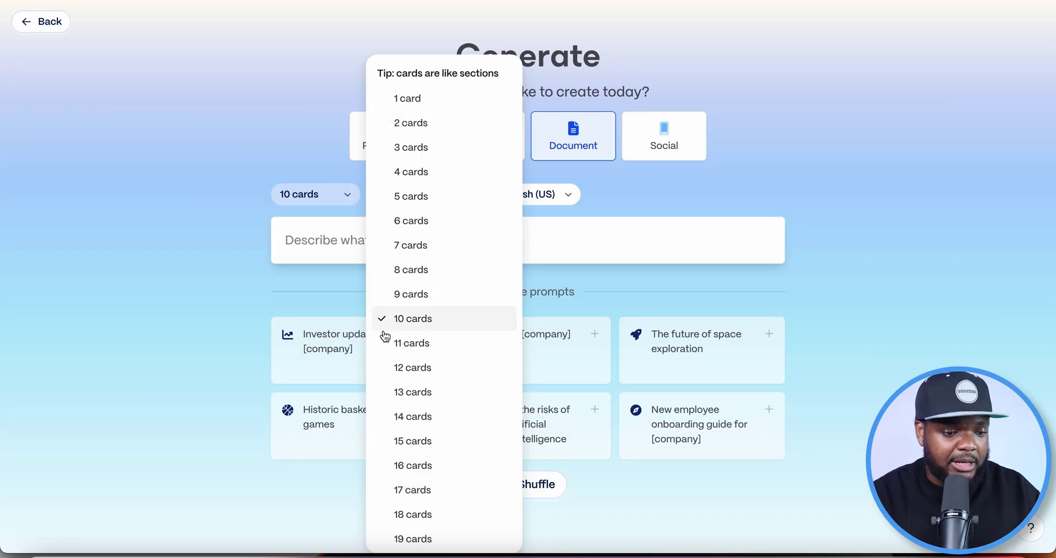
pyautogui.click(775, 163)
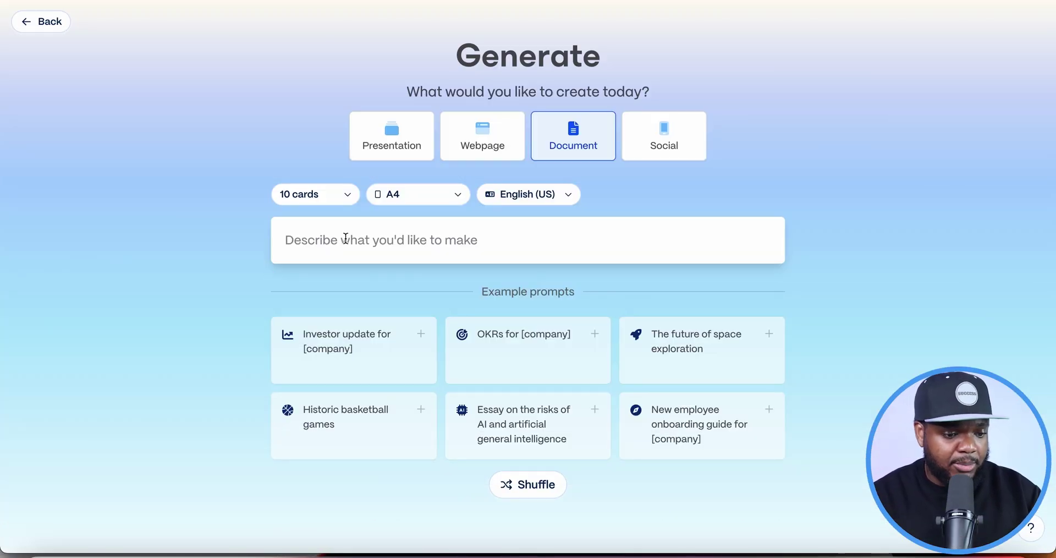
# Generate an outline from the prompt "Create an ebook titled “Manifest Desires” it will be a law of attraction ebook for beginners" and review its chapters.
pyautogui.write('Create an ebook titled "Manifest Desires" it will be a law of attraction ebook for beginners')
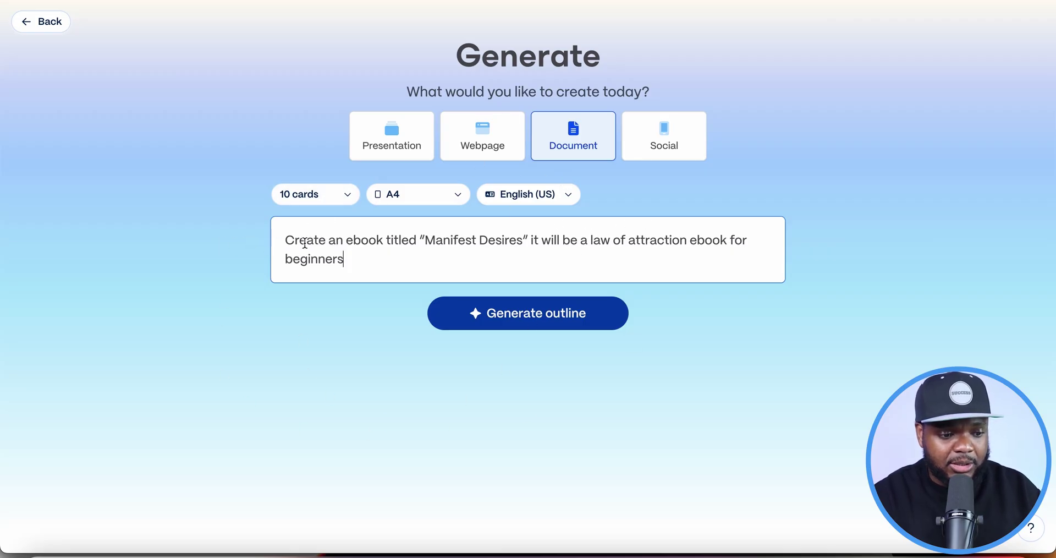
pyautogui.click(544, 325)
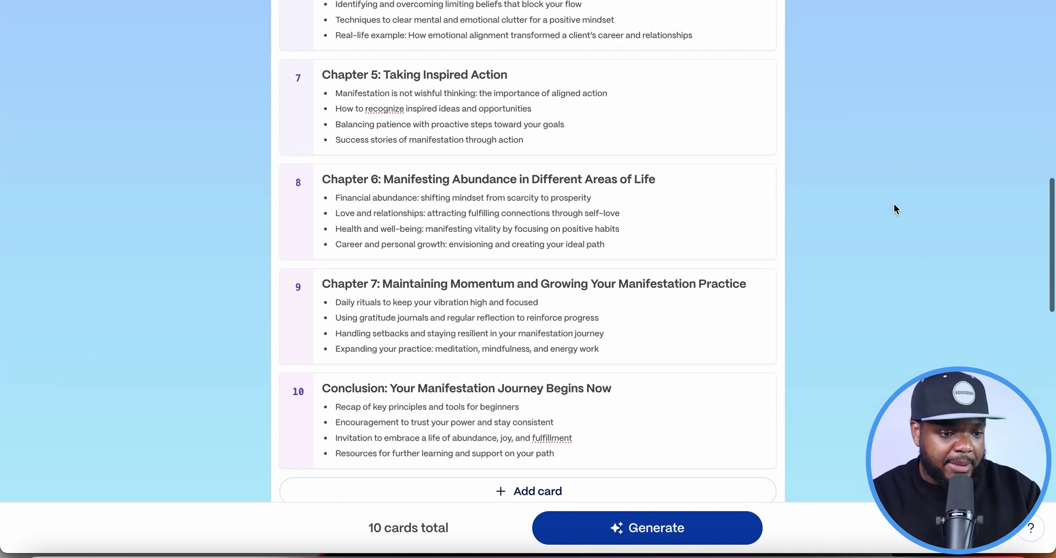
pyautogui.scroll(2, 894, 215)
pyautogui.scroll(4, 894, 214)
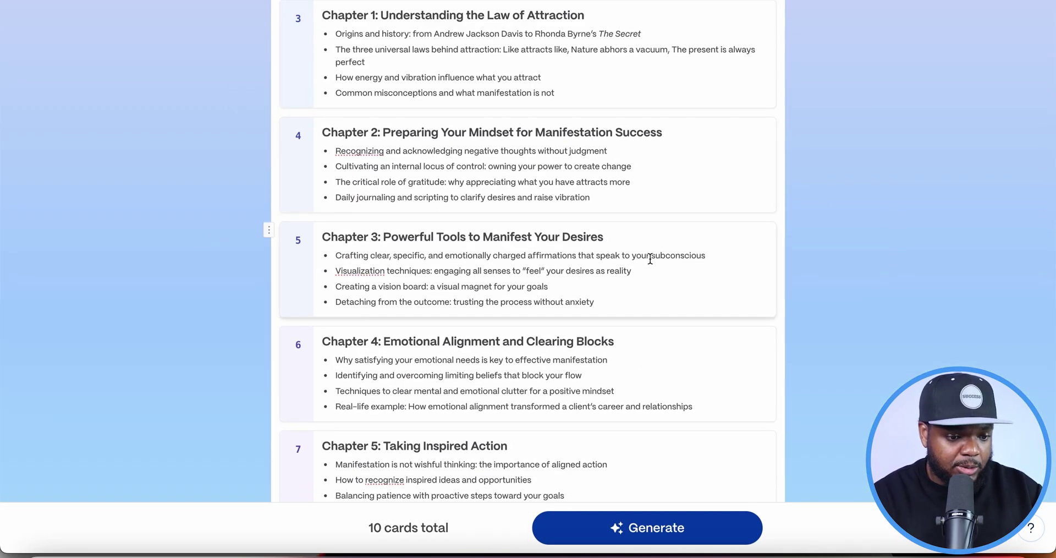
# Set the amount of text per card to Detailed, keep the Keepsake theme and AI images, and generate the ebook.
pyautogui.scroll(-15, 249, 220)
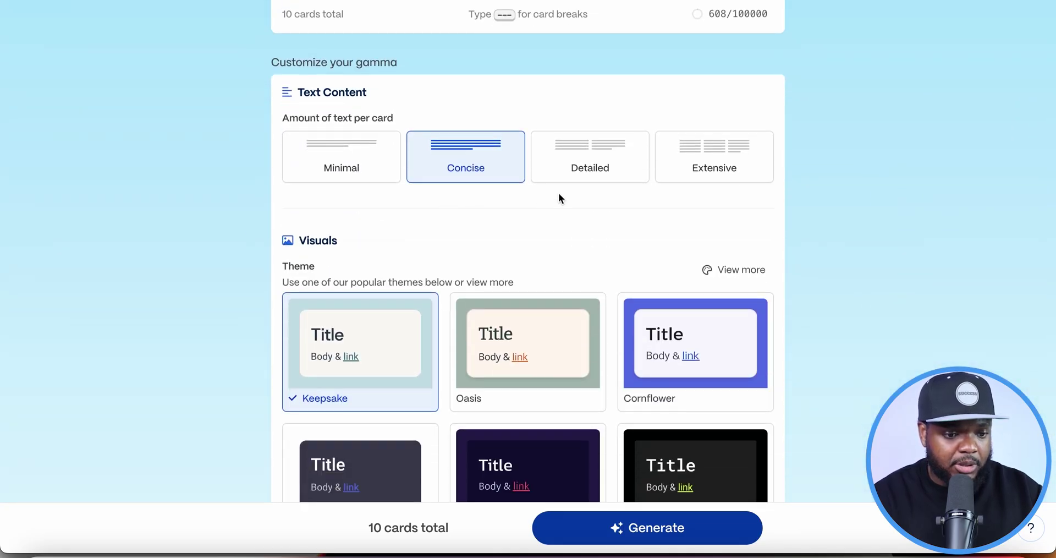
pyautogui.click(622, 171)
pyautogui.scroll(-2, 495, 247)
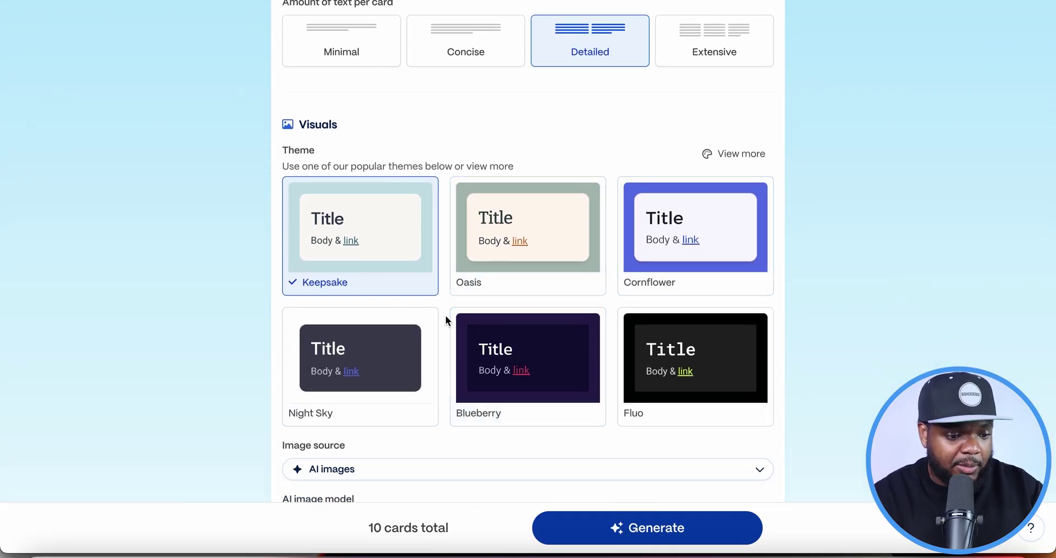
pyautogui.scroll(-5, 476, 322)
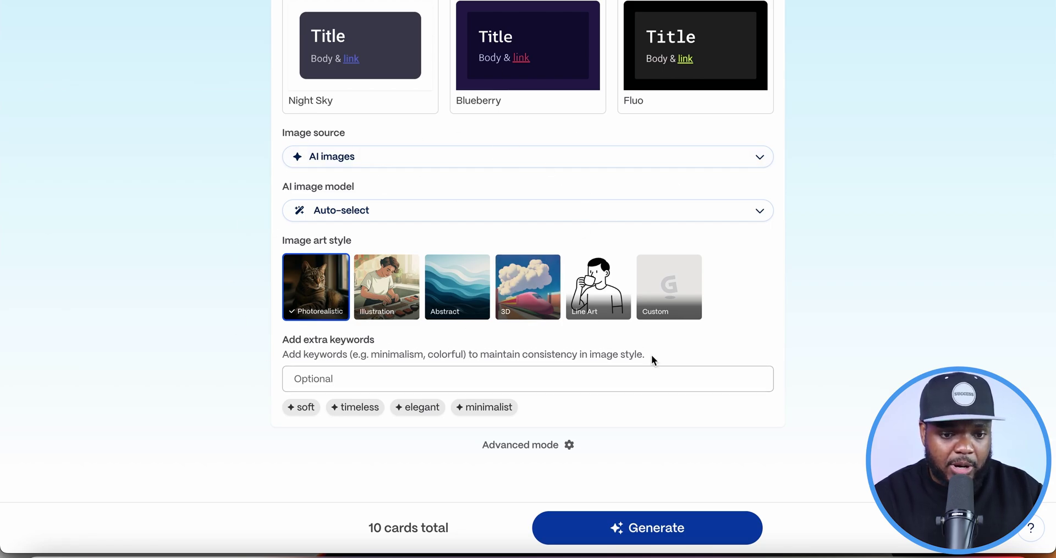
pyautogui.scroll(-1, 827, 291)
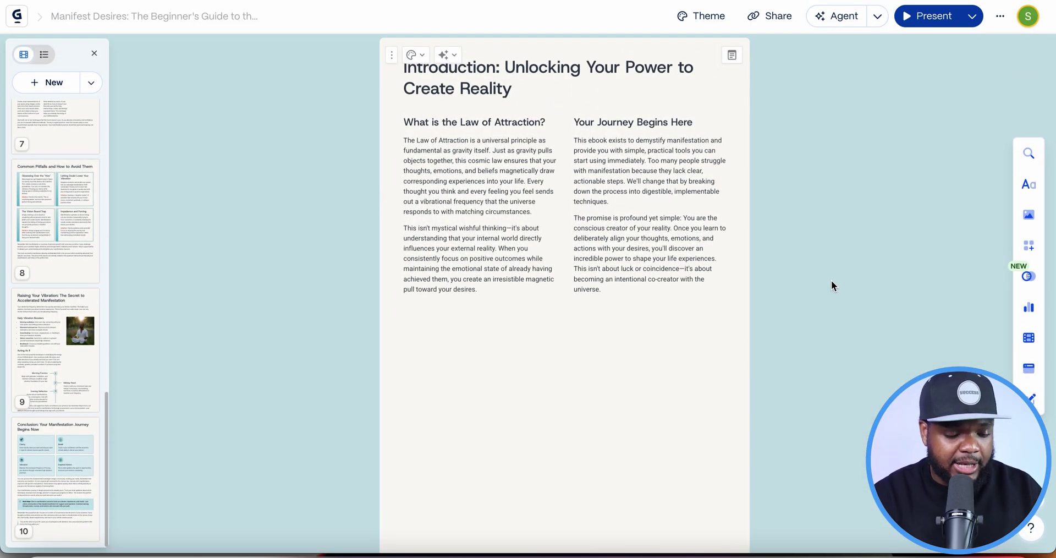
# Look through the generated ebook's pages from the introduction to the manifestation techniques, checking text, images and layout.
pyautogui.scroll(-10, 831, 280)
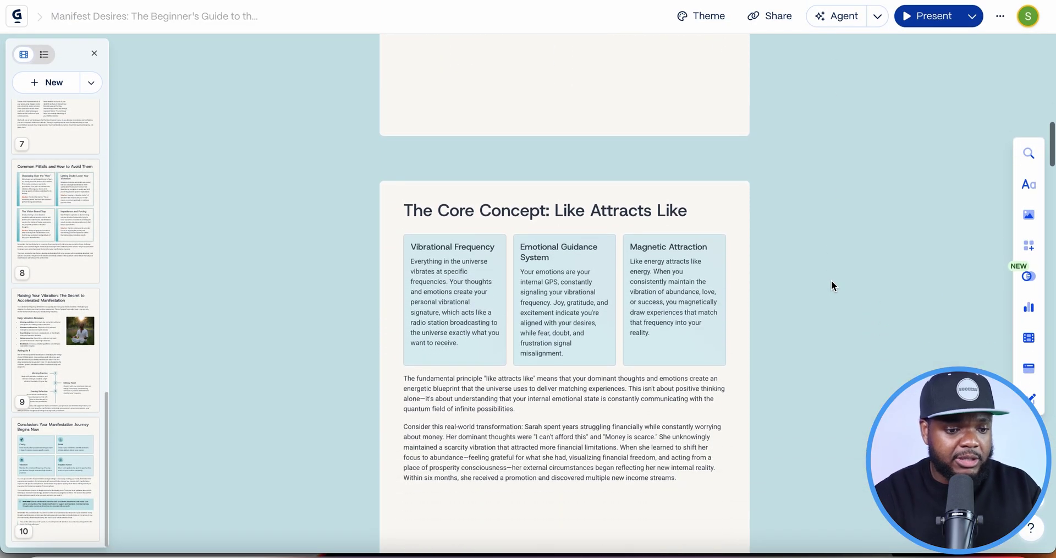
pyautogui.scroll(-6, 831, 285)
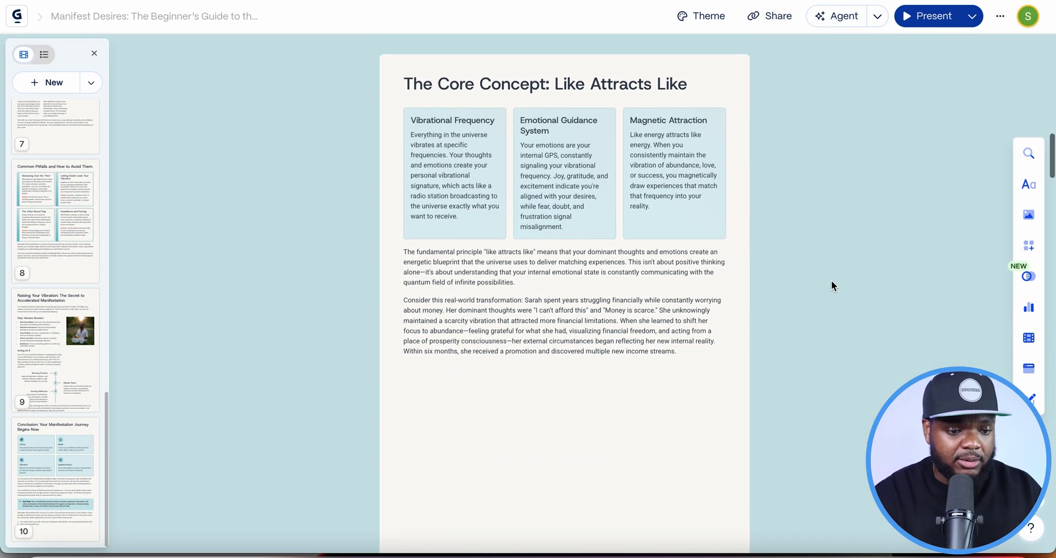
pyautogui.scroll(-8, 832, 285)
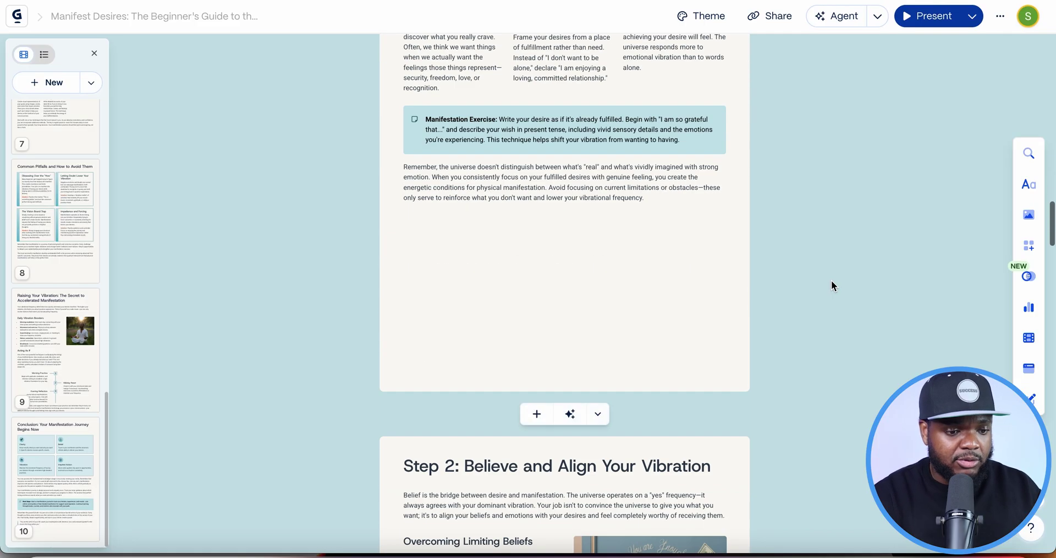
pyautogui.scroll(-2, 831, 285)
pyautogui.scroll(-4, 471, 395)
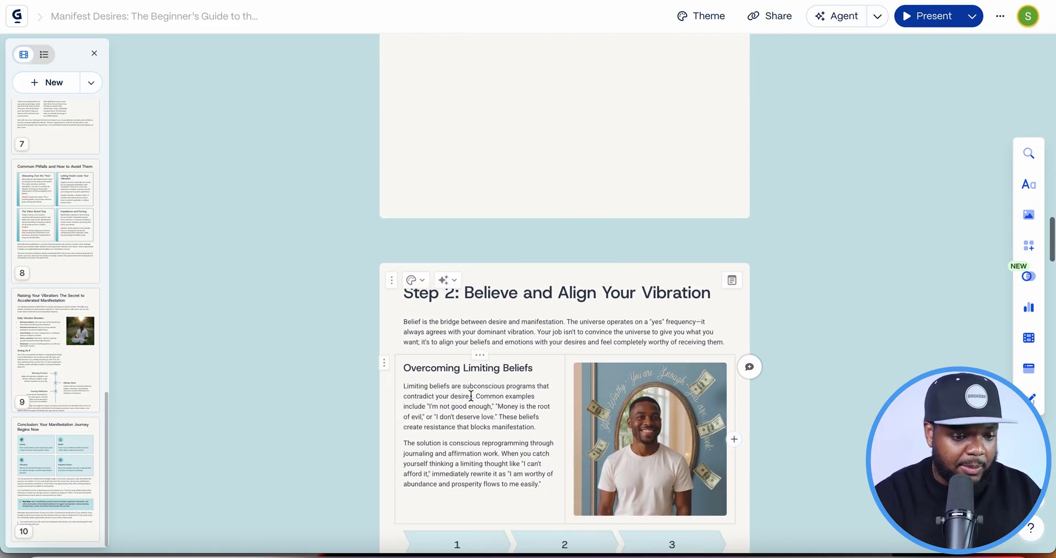
pyautogui.scroll(-9, 471, 395)
pyautogui.scroll(-4, 471, 395)
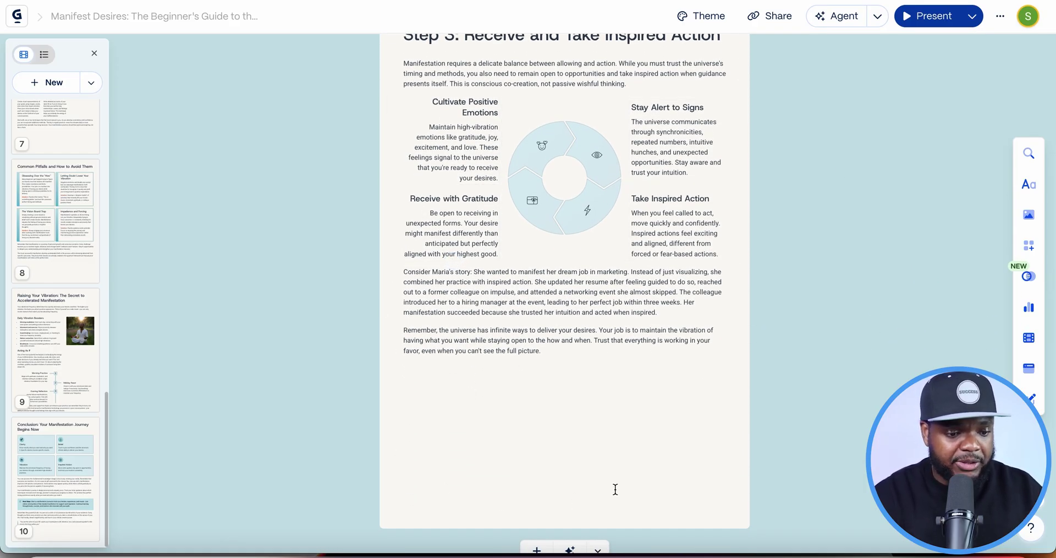
pyautogui.scroll(-11, 702, 412)
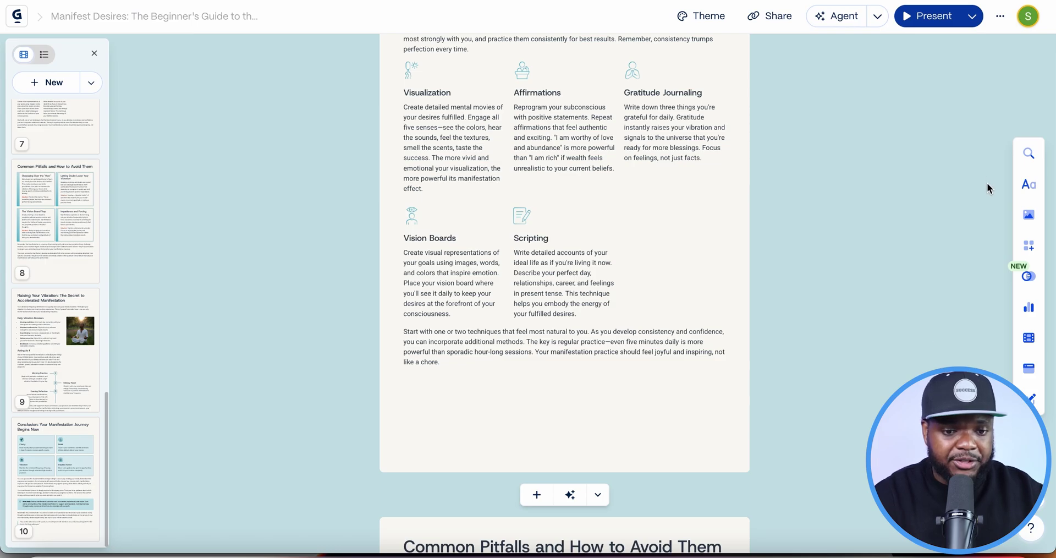
# Open the export options for the finished Manifest Desires ebook.
pyautogui.click(1000, 18)
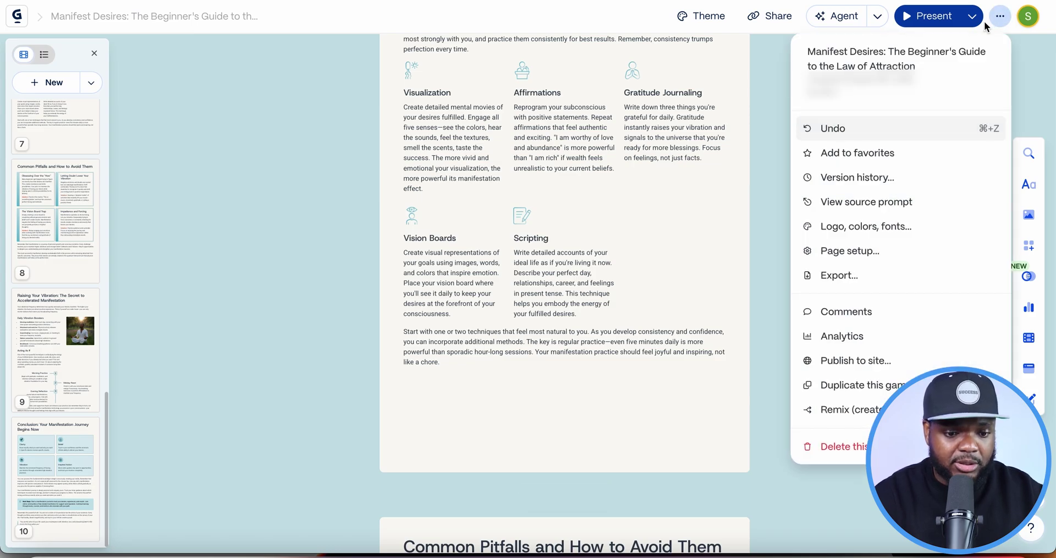
pyautogui.click(880, 275)
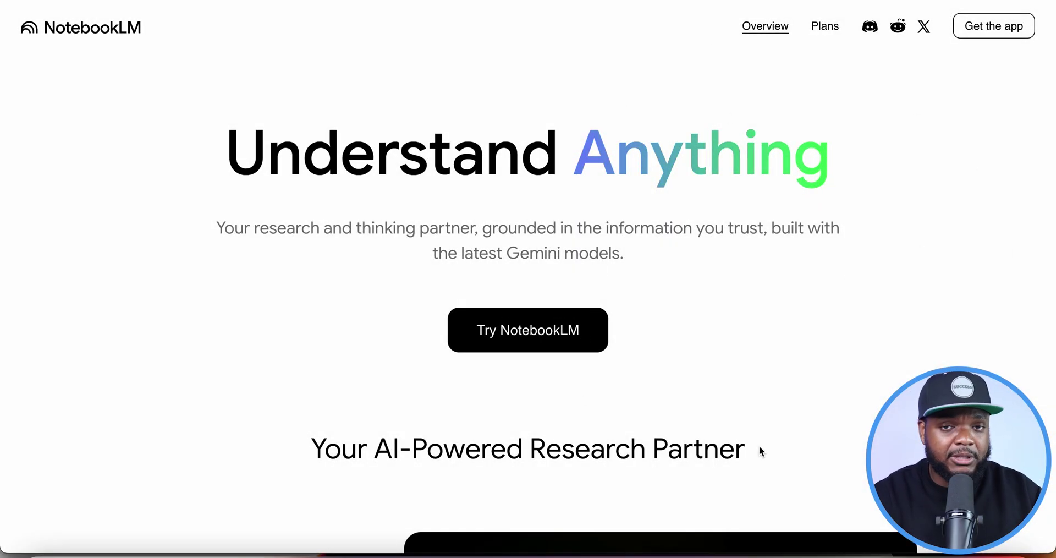
# Switch to the NotebookLM website and compare the features of the free and Pro plans.
pyautogui.click(826, 27)
pyautogui.scroll(-7, 685, 250)
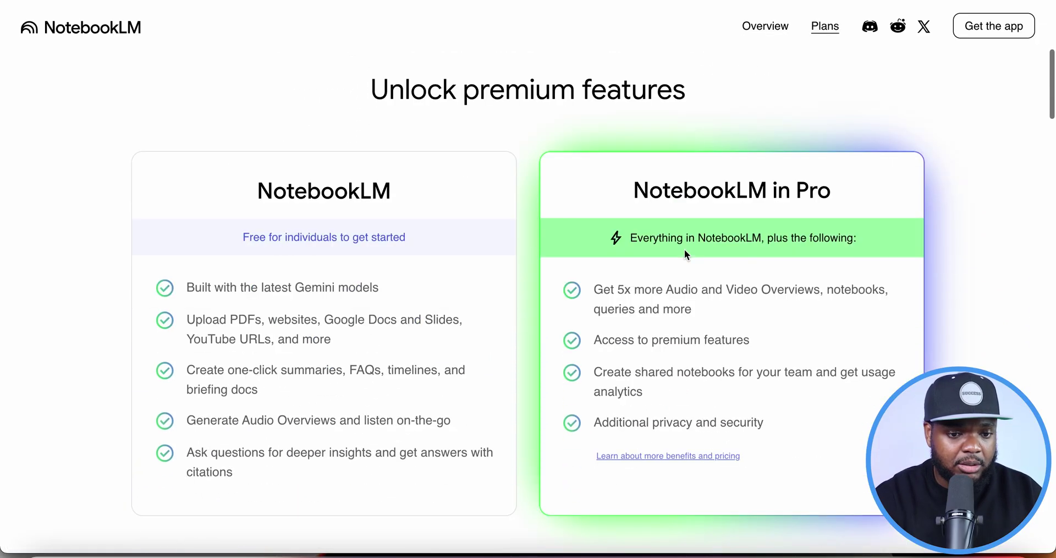
pyautogui.scroll(-1, 574, 205)
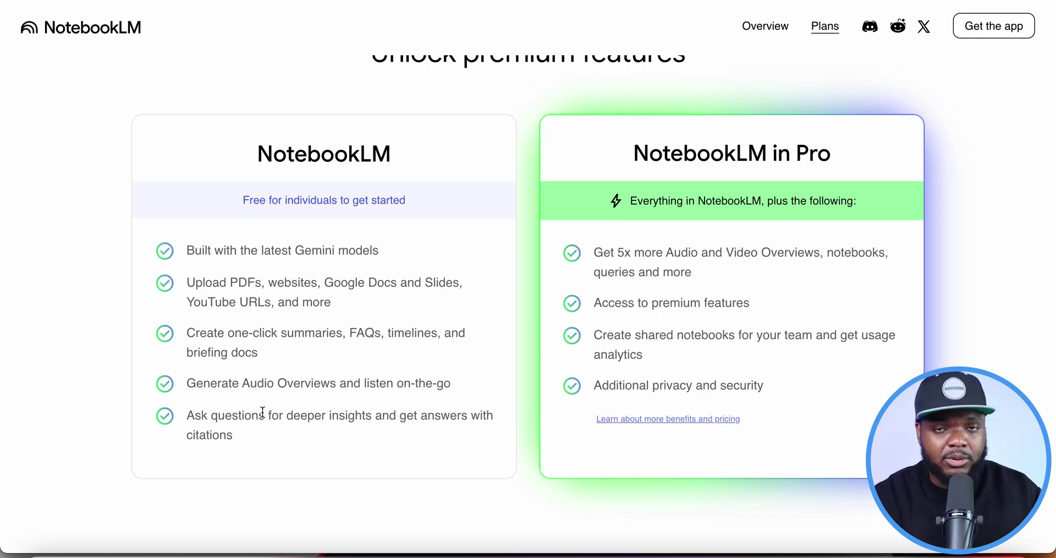
# In the Law of Attraction notebook's chat, write a request for a 700-character Hostinger AI website builder prompt for a landing page selling the ebook.
pyautogui.moveTo(187, 283); pyautogui.dragTo(256, 282)
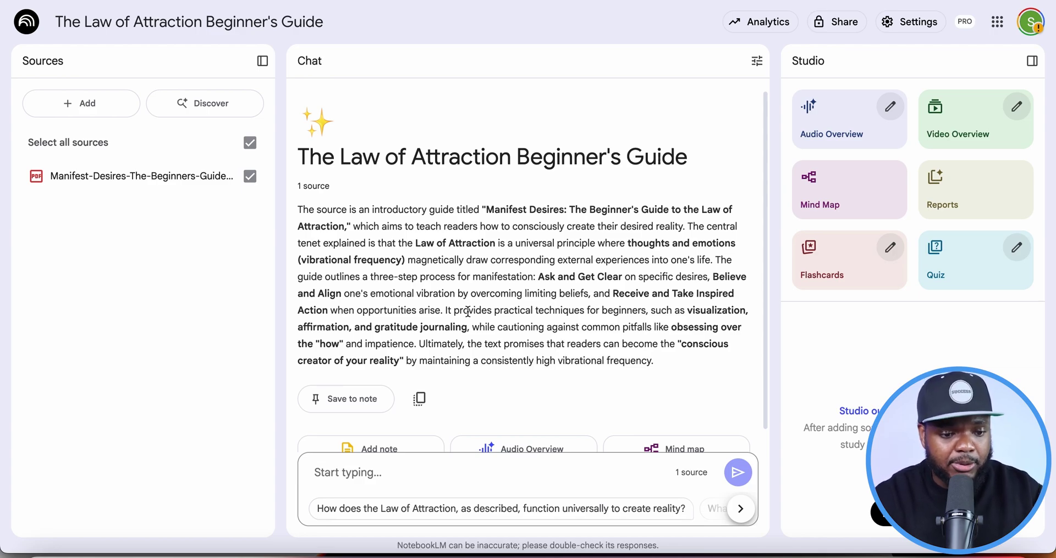
pyautogui.scroll(-1, 467, 311)
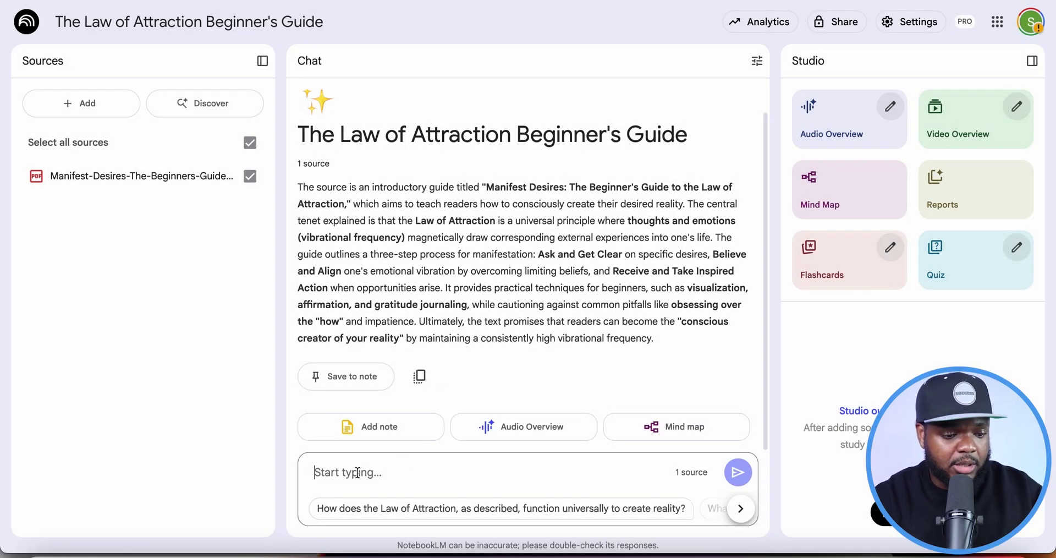
pyautogui.write('Give me a 700 character prompt for hostinger’s AI website builder for it to build a landing page website for me to sell this ebook the brand name I am going with is [enter], keep the prompt simple and direct as hostinger does most of the work when building the website.')
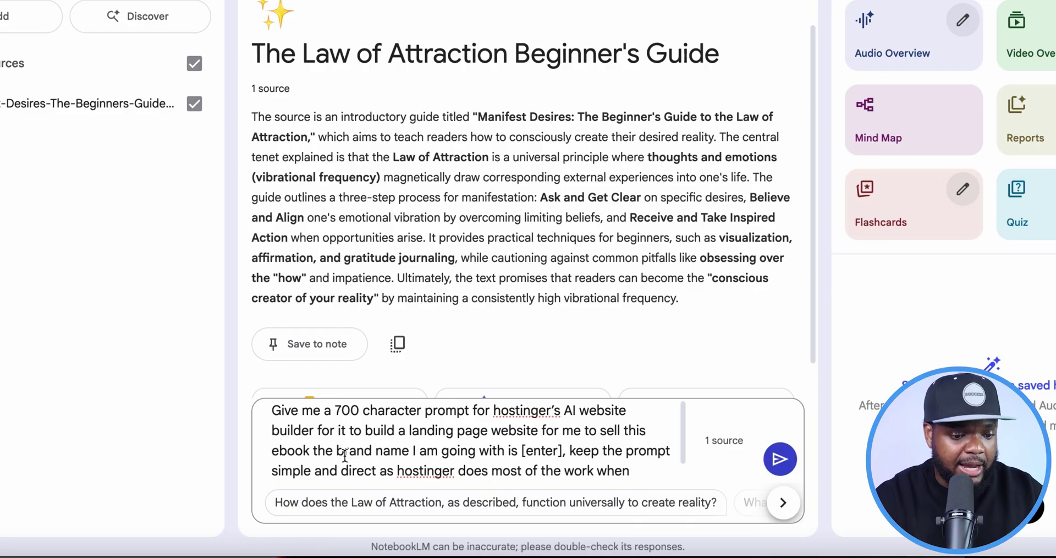
# Fill the request's brand name placeholder with Manifest Desires, end it with "when building the website," and send it.
pyautogui.doubleClick(535, 451)
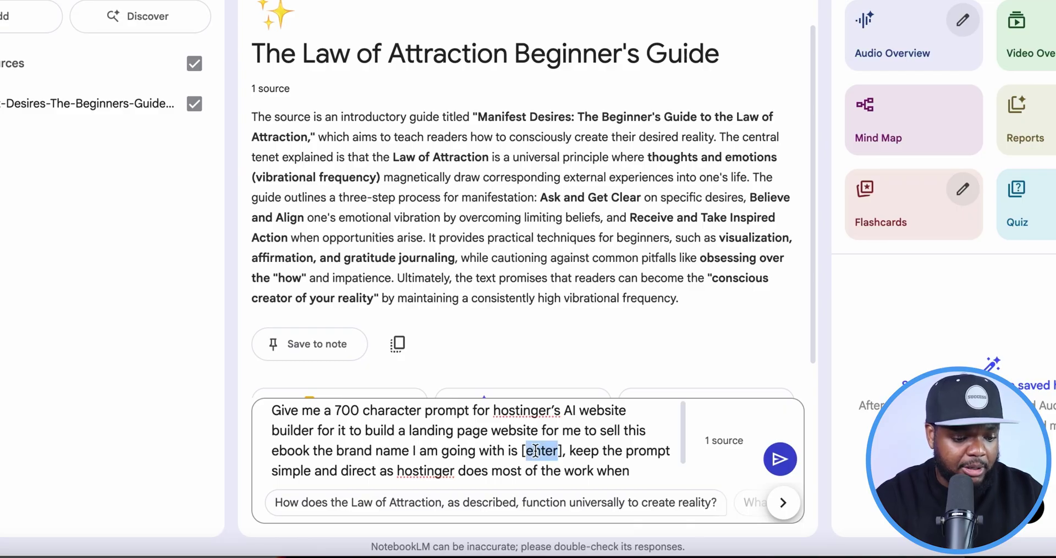
pyautogui.write('Manifest De')
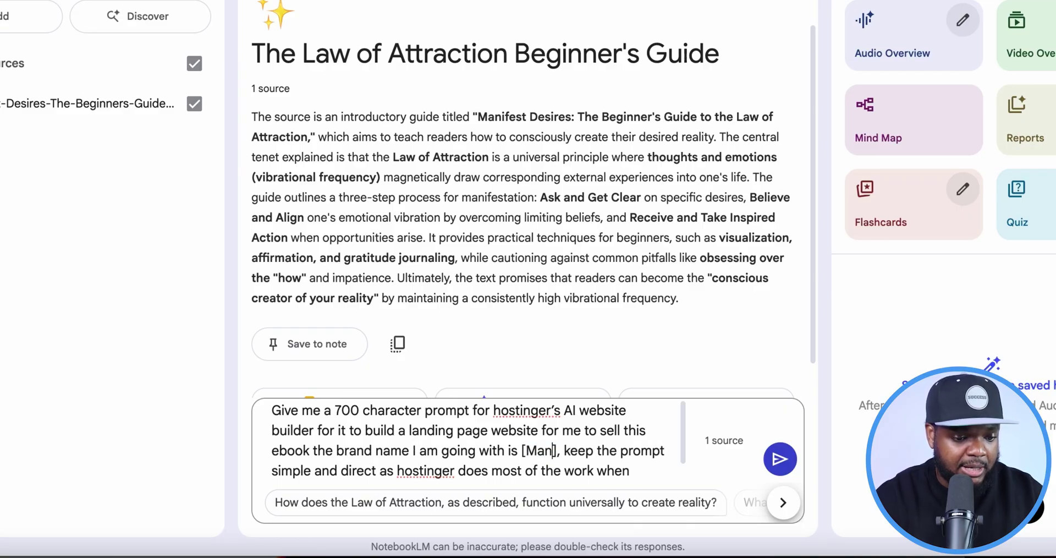
pyautogui.write('sires')
pyautogui.hotkey('ctrl', 'End')
pyautogui.write('when building the website,')
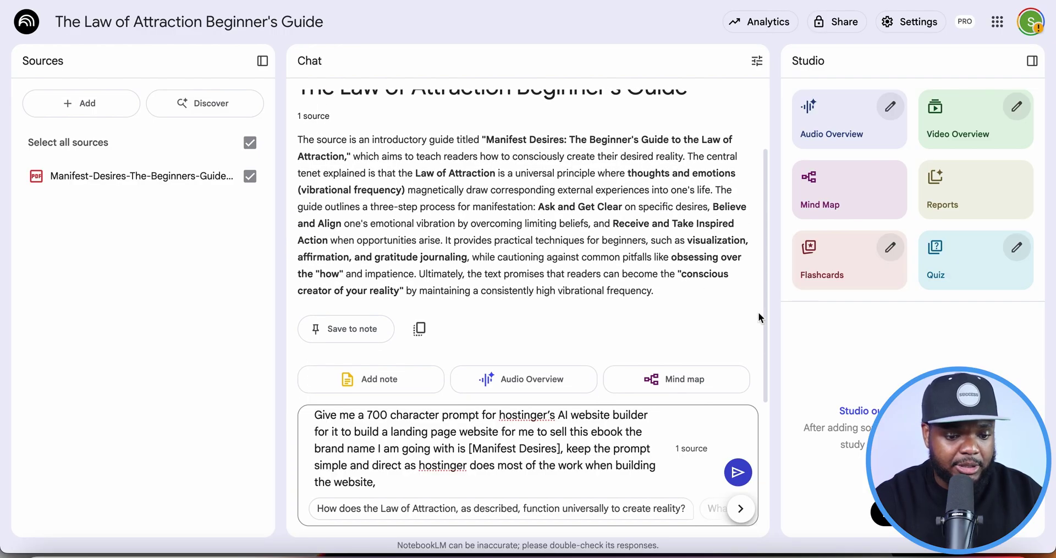
pyautogui.click(739, 472)
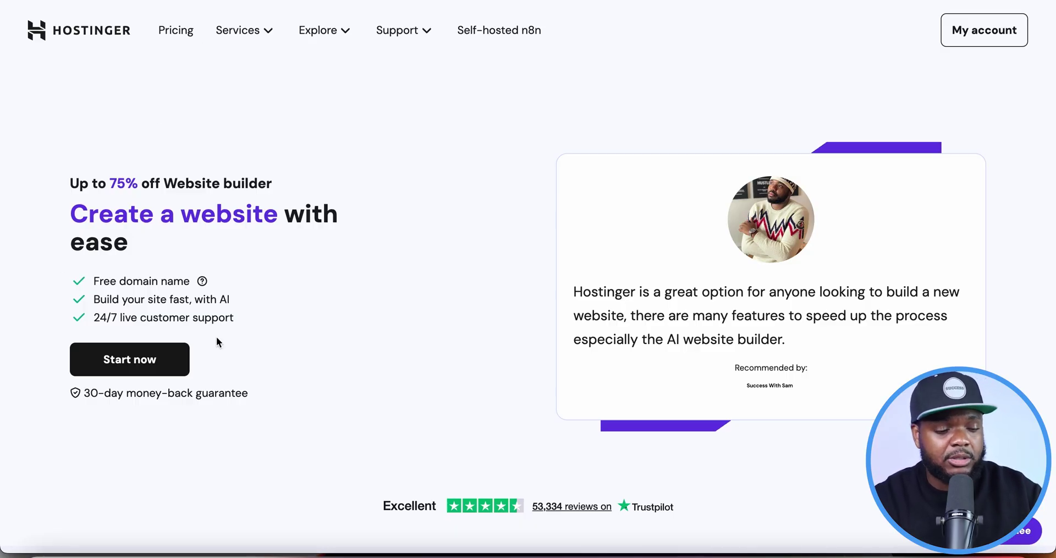
# Switch to the Hostinger website, compare the website builder plans, and choose the Business Website Builder plan.
pyautogui.moveTo(71, 183); pyautogui.dragTo(249, 187)
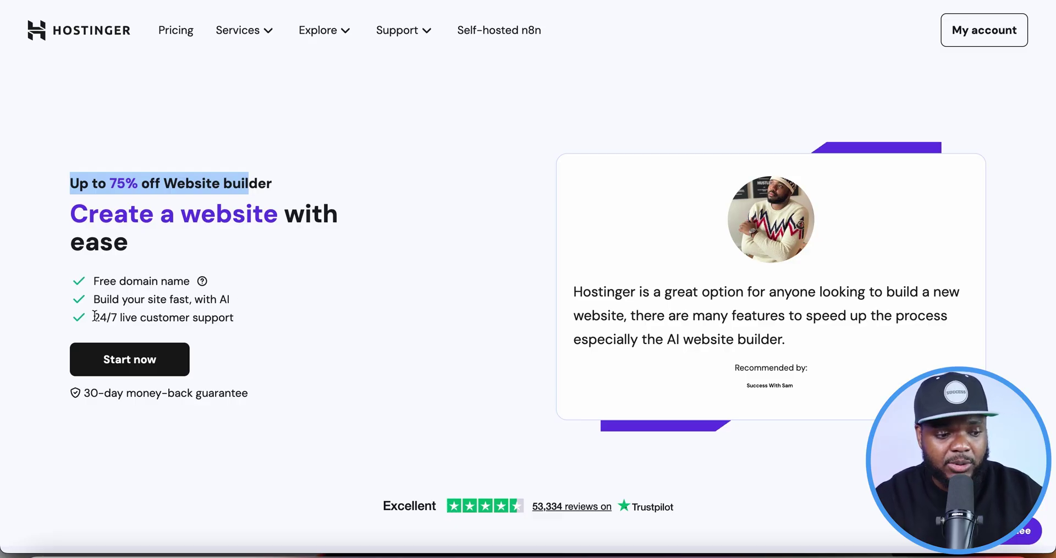
pyautogui.click(159, 369)
pyautogui.scroll(-2, 663, 303)
pyautogui.moveTo(552, 181); pyautogui.dragTo(745, 181)
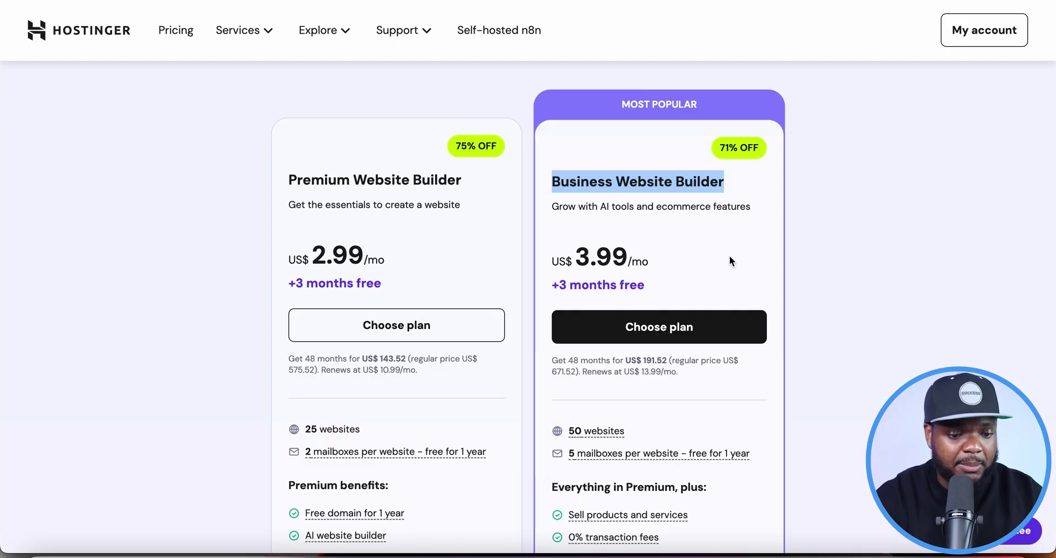
pyautogui.scroll(-5, 731, 264)
pyautogui.scroll(-1, 612, 137)
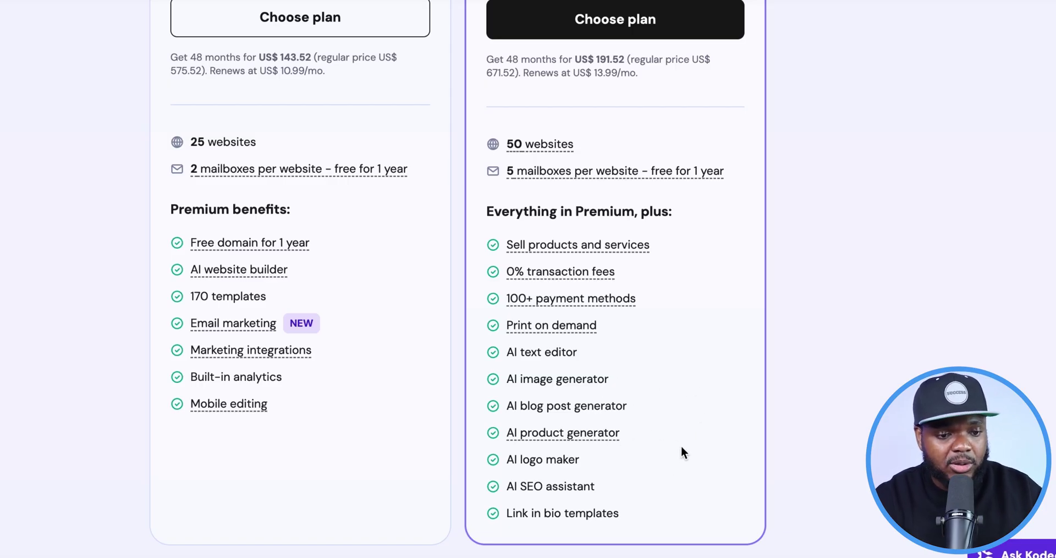
pyautogui.scroll(5, 681, 445)
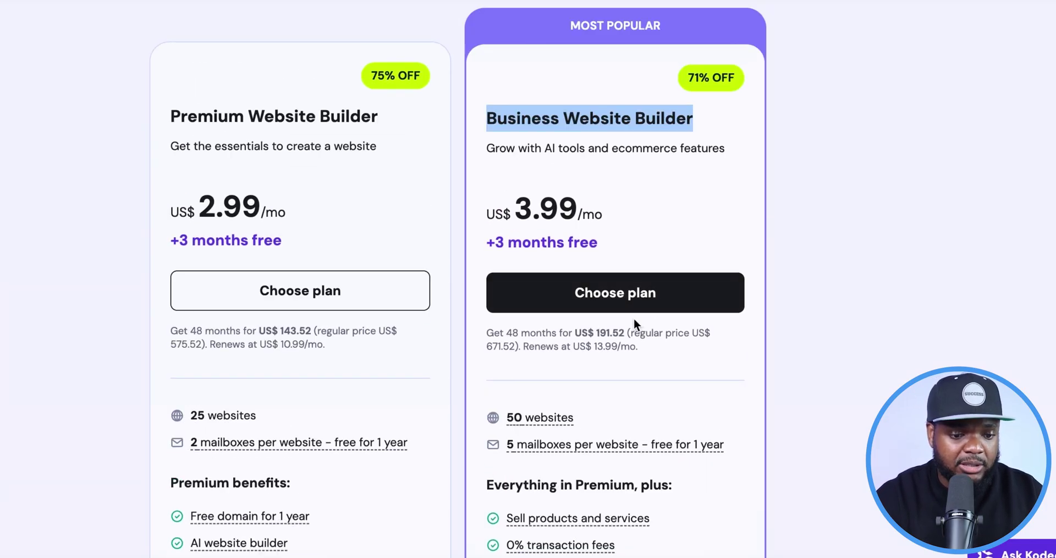
pyautogui.click(637, 296)
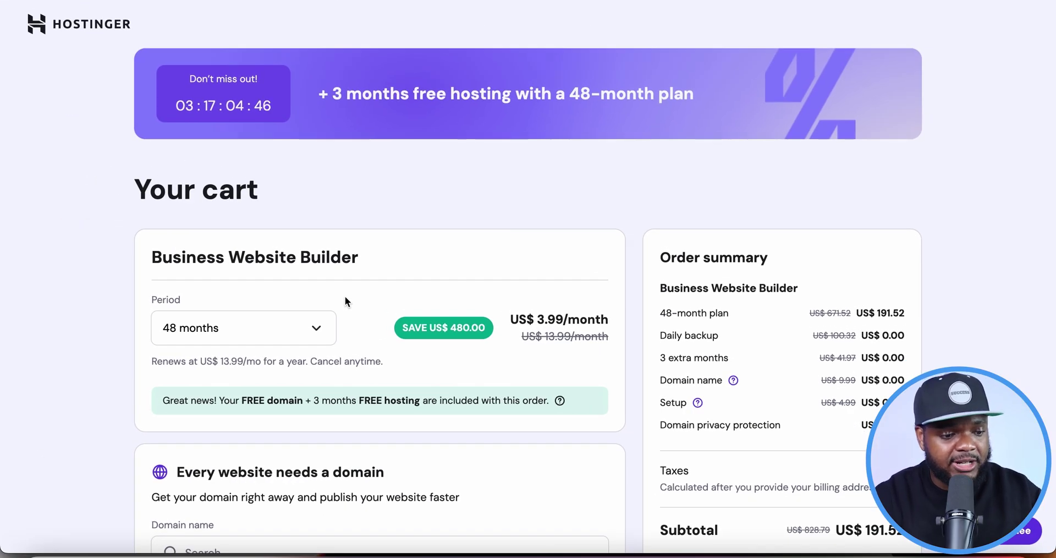
# Review the cart's order summary, free domain offer, available billing periods and the bonus for the 48-month plan.
pyautogui.scroll(-1, 345, 297)
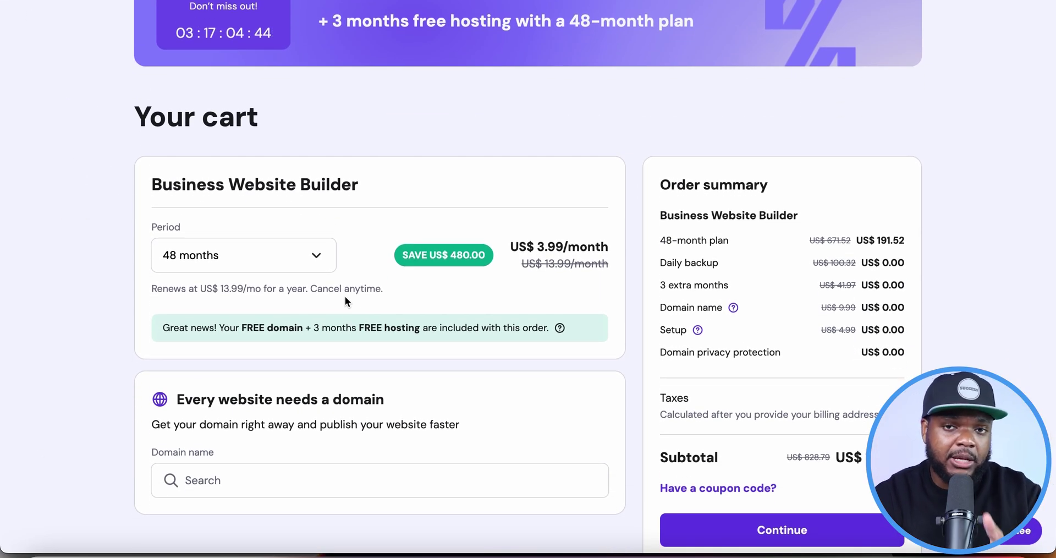
pyautogui.scroll(-1, 345, 300)
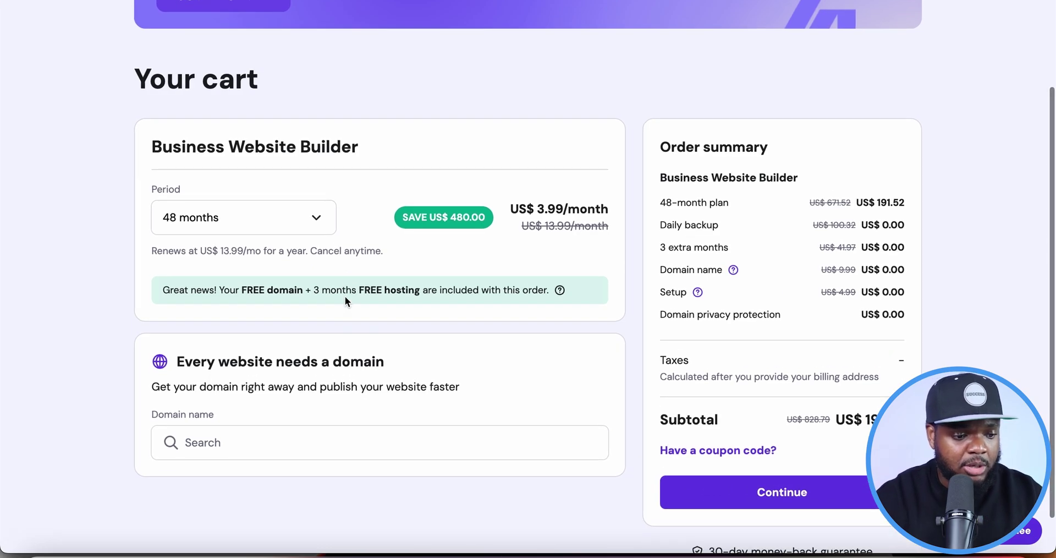
pyautogui.scroll(2, 345, 298)
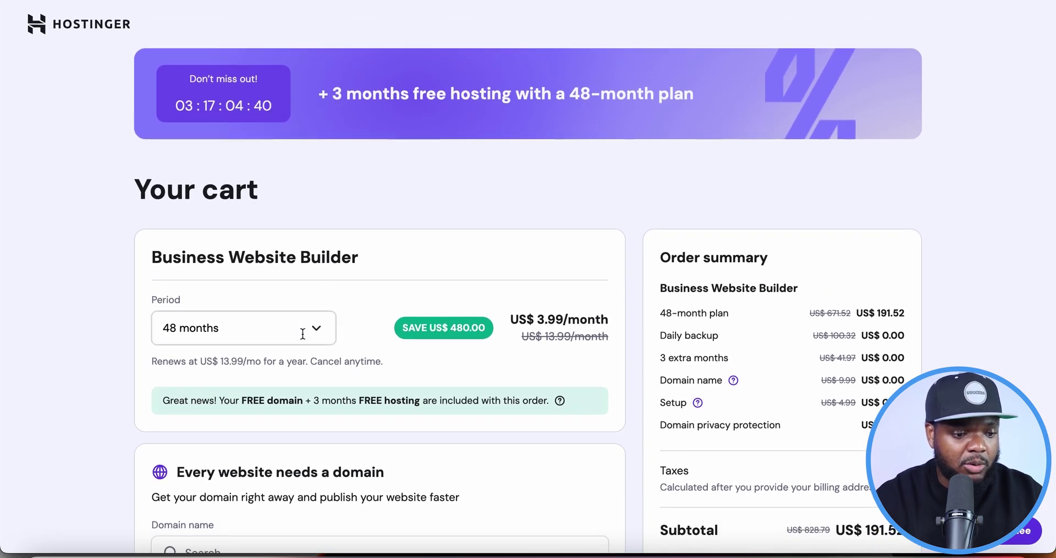
pyautogui.click(314, 330)
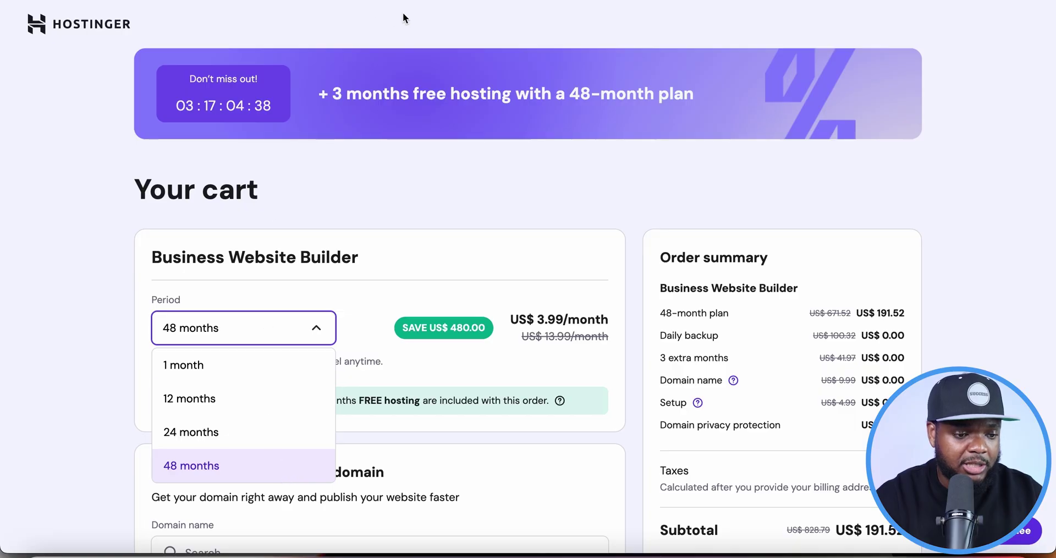
pyautogui.moveTo(319, 93); pyautogui.dragTo(479, 130)
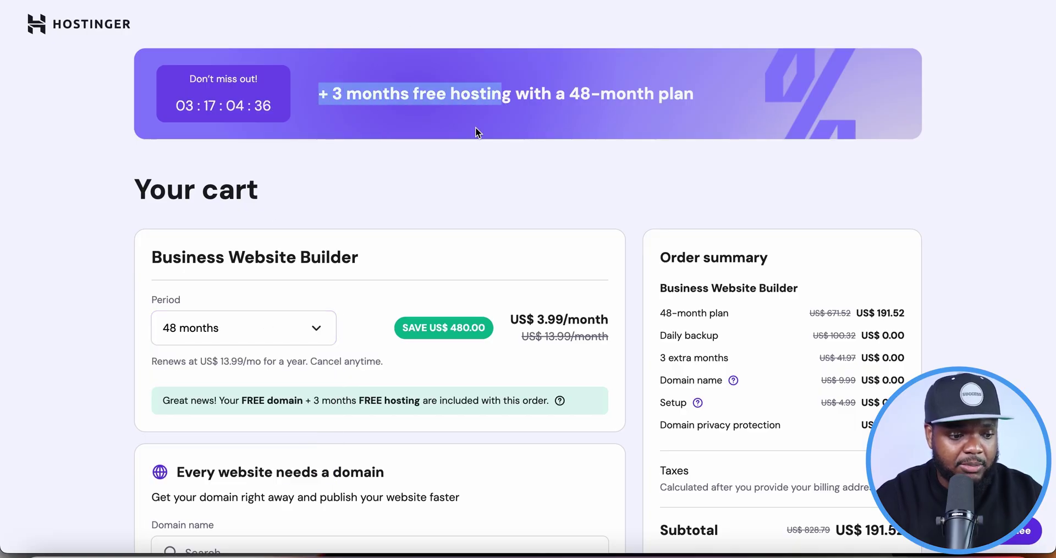
pyautogui.click(286, 328)
pyautogui.scroll(-2, 791, 338)
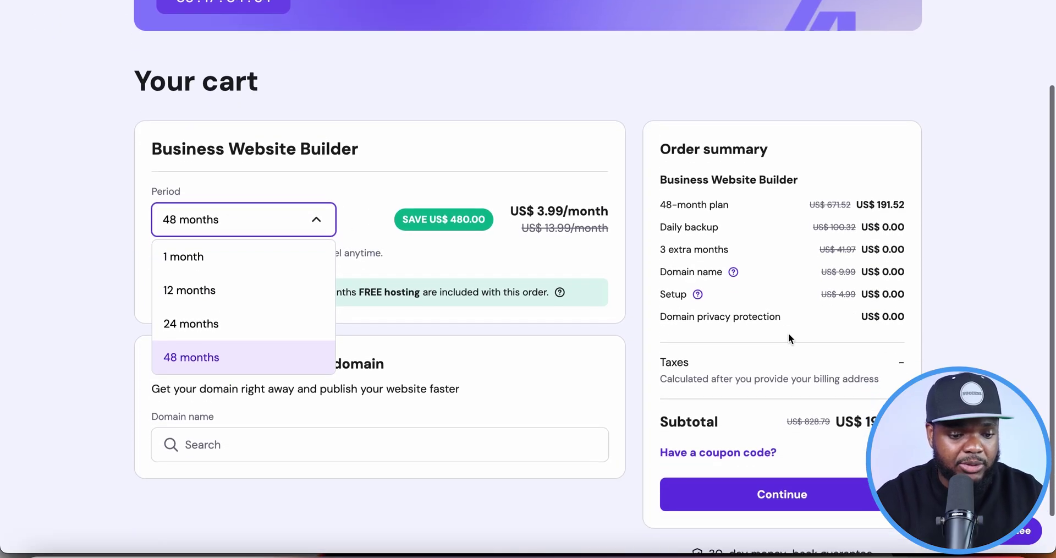
# Apply the coupon code SUCCESSWITHSAM to the Business Website Builder order.
pyautogui.click(720, 453)
pyautogui.click(688, 507)
pyautogui.write('S')
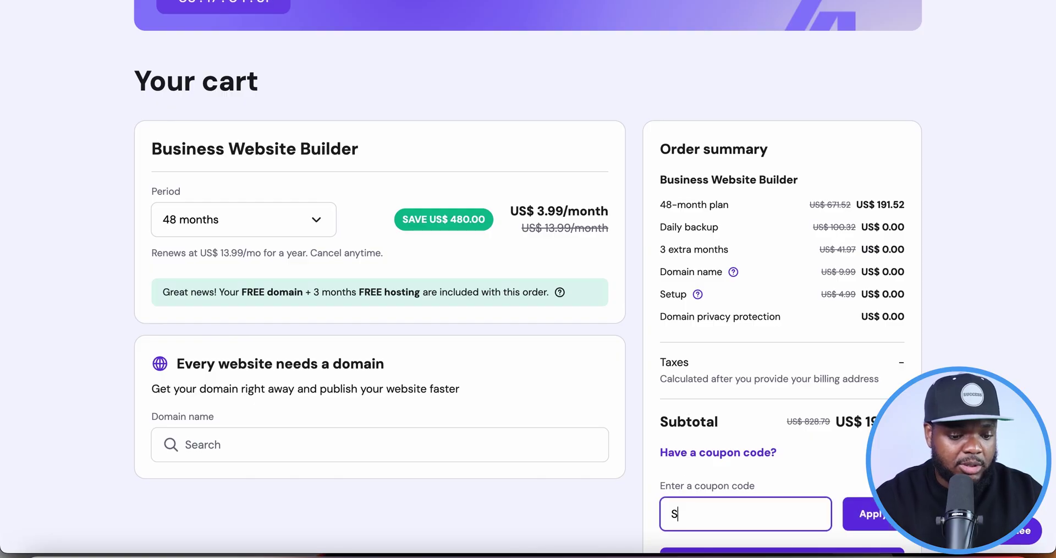
pyautogui.write('UCCESSWIT')
pyautogui.write('HSAM')
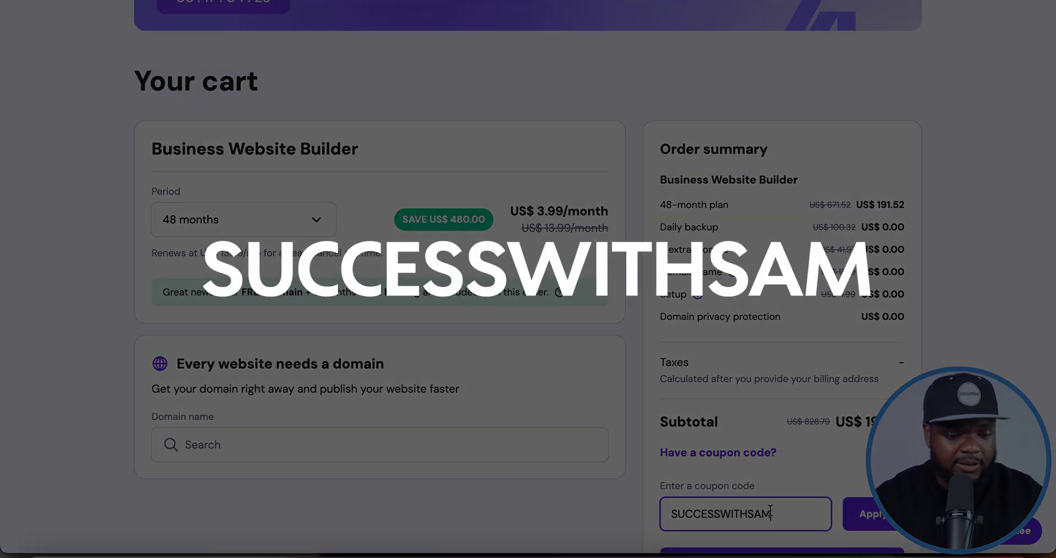
pyautogui.press('Return')
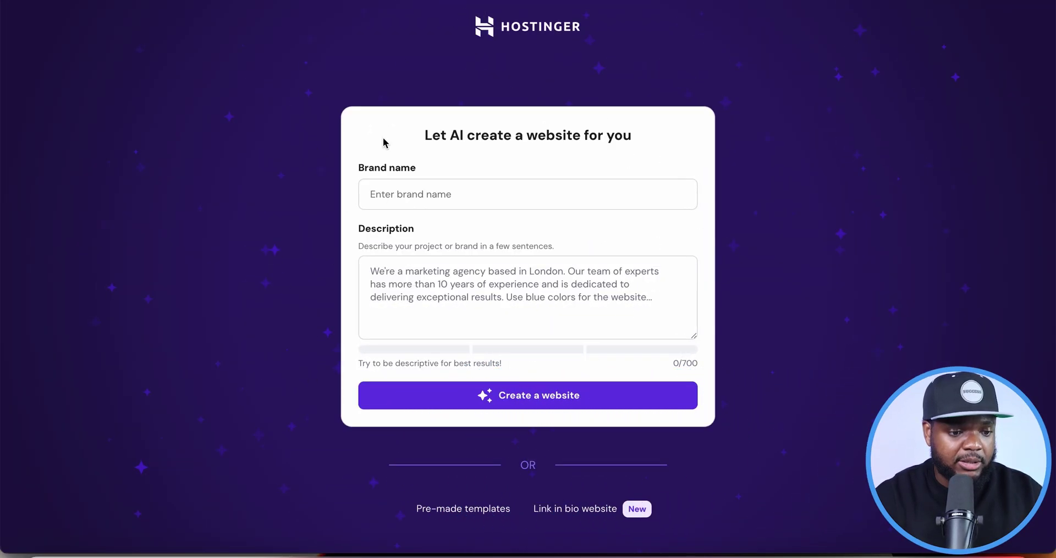
# Enter Manifest Desires as the brand name for the AI-created website.
pyautogui.click(418, 190)
pyautogui.write('m')
pyautogui.press('BackSpace')
pyautogui.write('M')
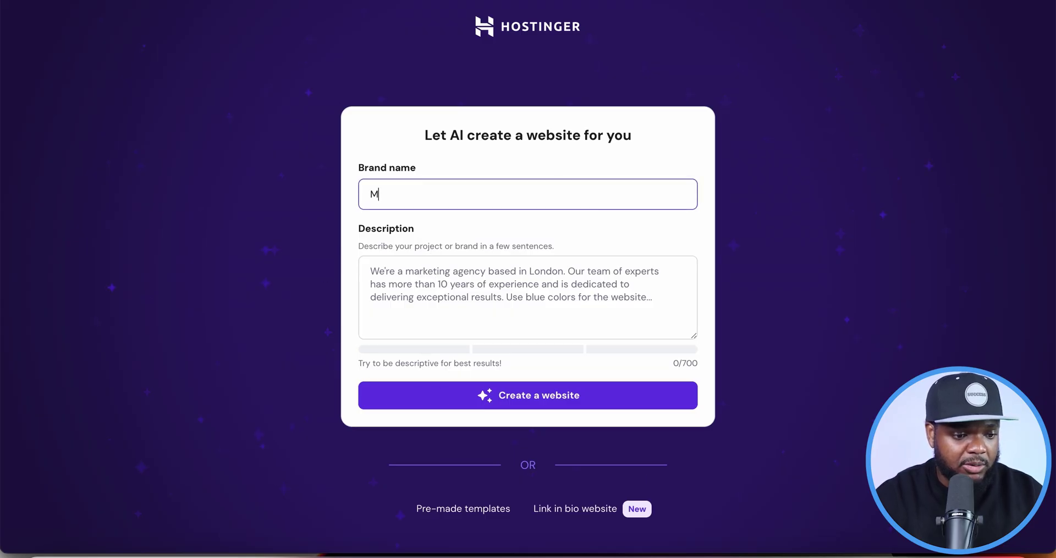
pyautogui.write('anifest Desires')
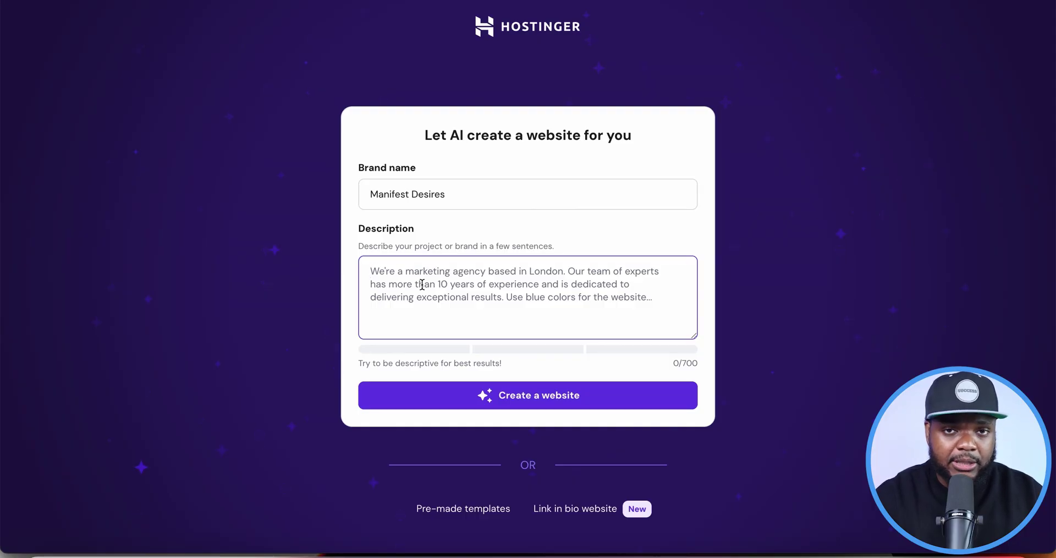
# Paste the NotebookLM-generated prompt as the site description, check its text, and create the website.
pyautogui.hotkey('ctrl', 'v')
pyautogui.scroll(3, 471, 298)
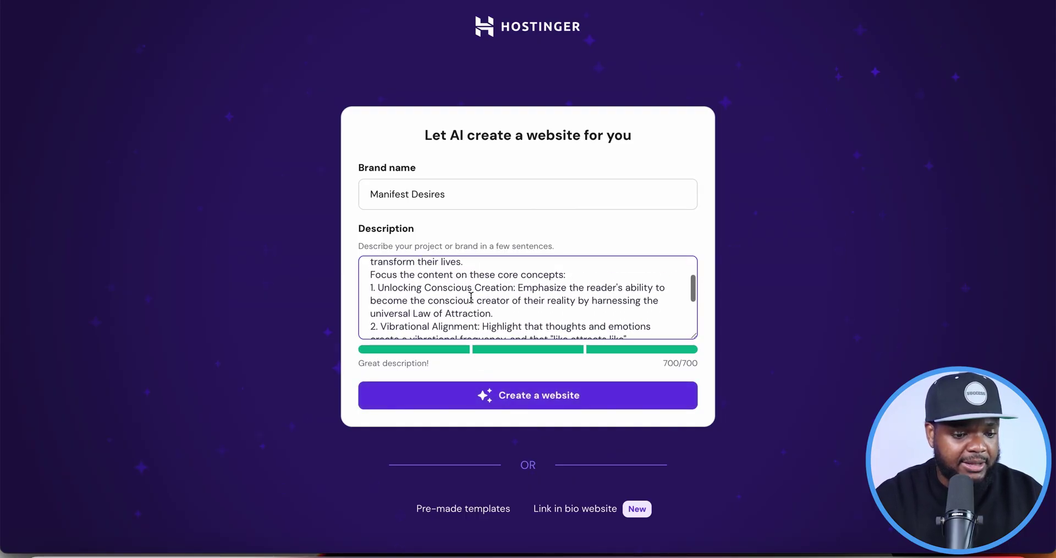
pyautogui.scroll(-3, 471, 297)
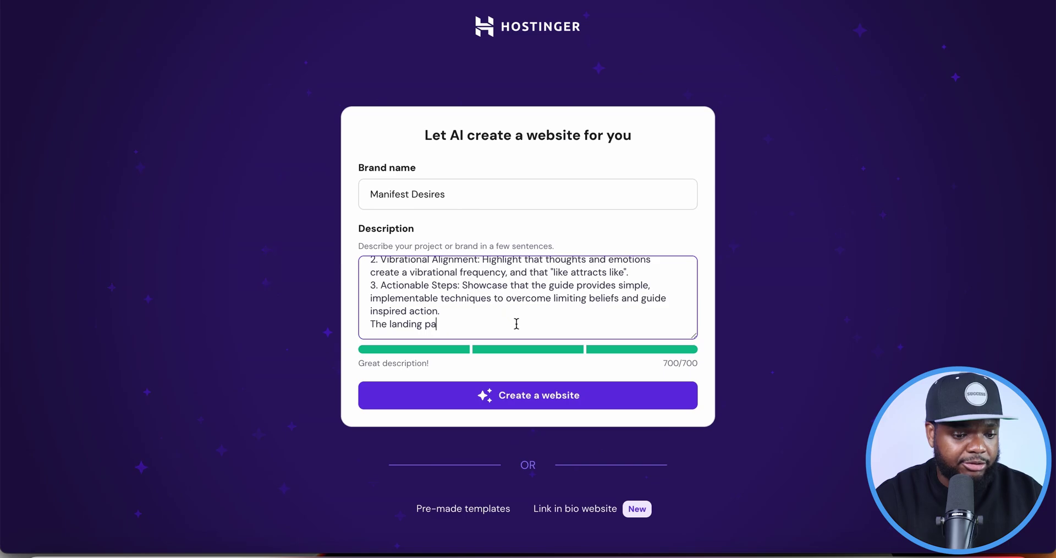
pyautogui.click(556, 392)
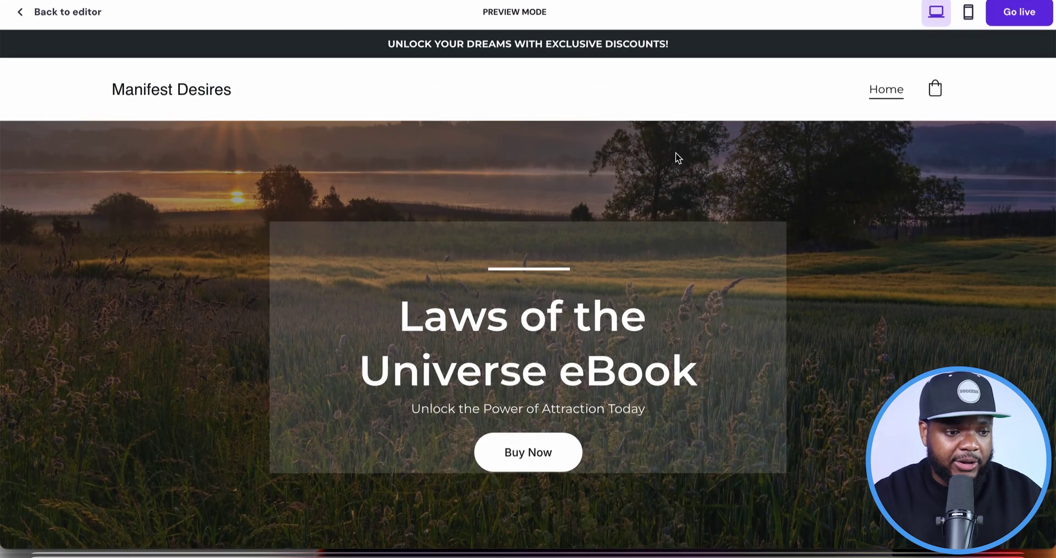
# Look through the generated site's preview from the hero and product sections down to the subscription form and footer.
pyautogui.scroll(-10, 676, 158)
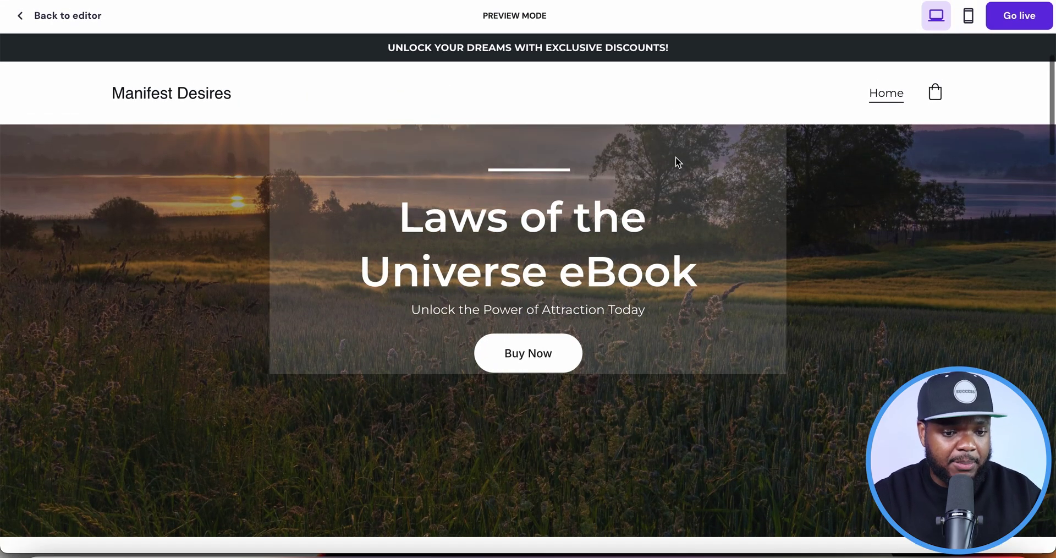
pyautogui.scroll(2, 676, 159)
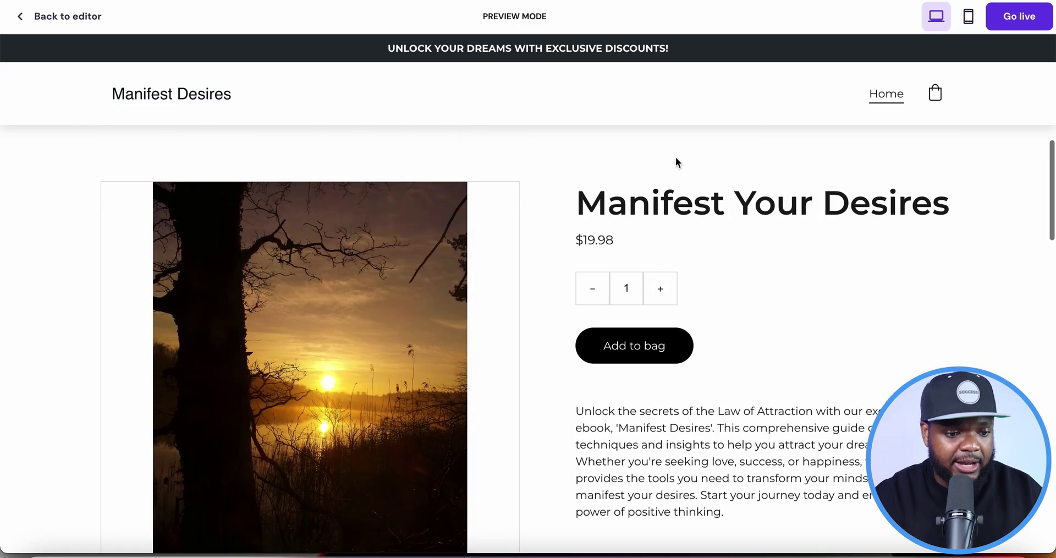
pyautogui.scroll(-3, 676, 159)
pyautogui.scroll(-1, 676, 158)
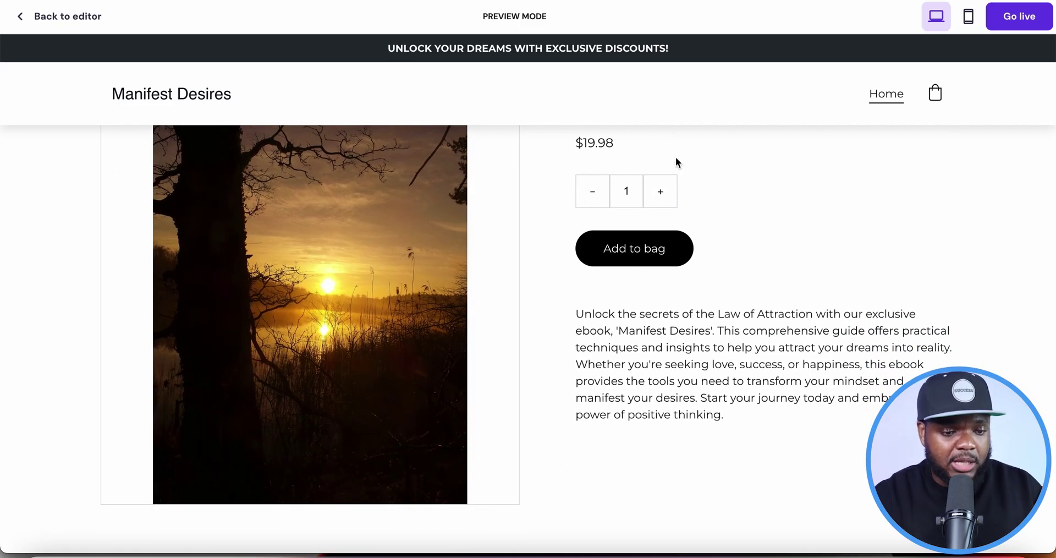
pyautogui.scroll(2, 676, 158)
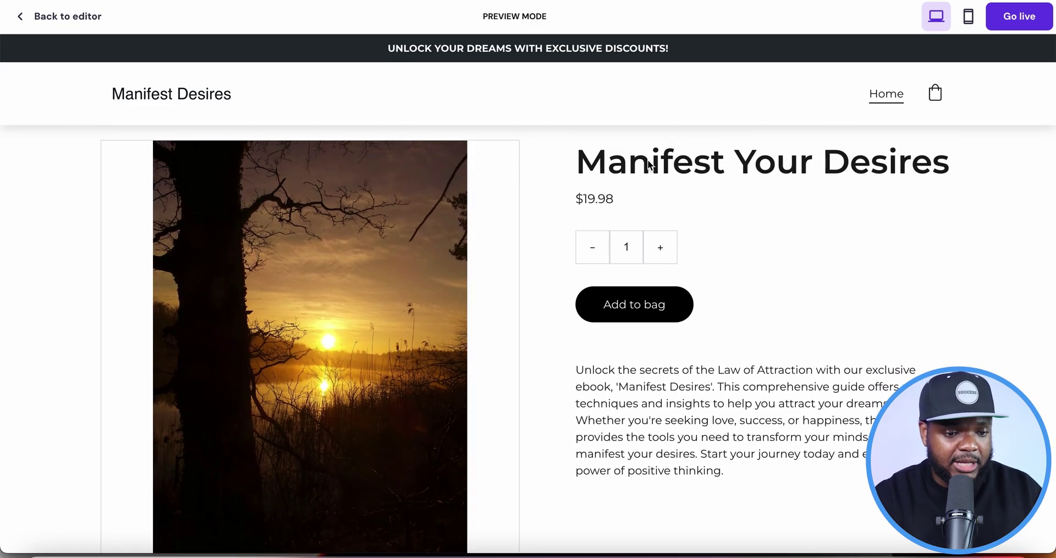
pyautogui.scroll(-10, 714, 468)
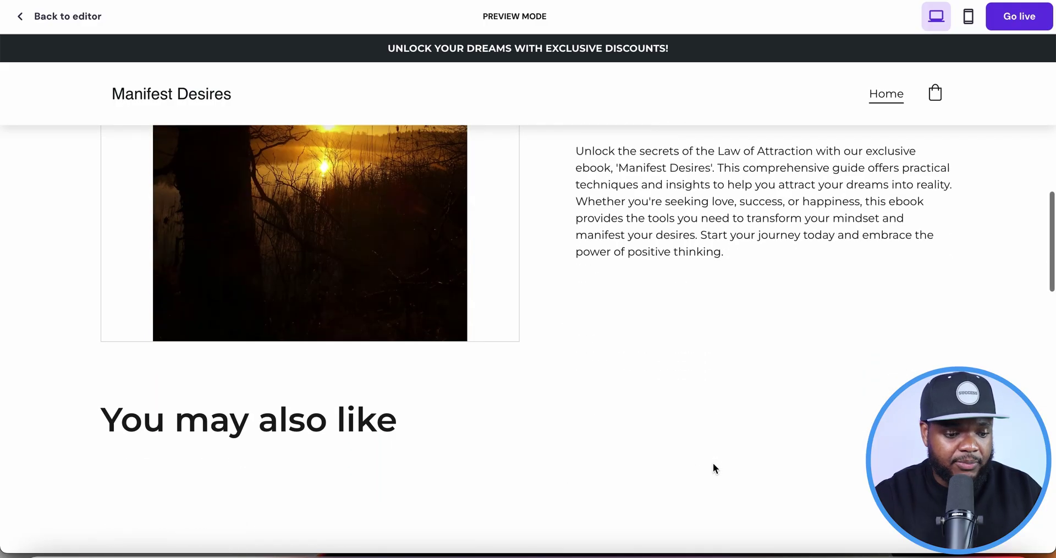
pyautogui.scroll(-6, 714, 468)
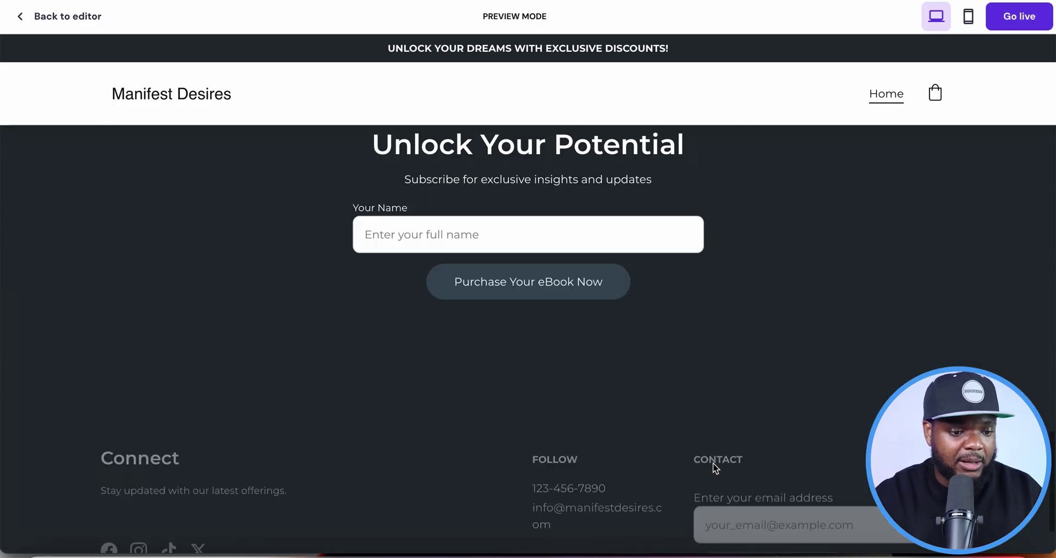
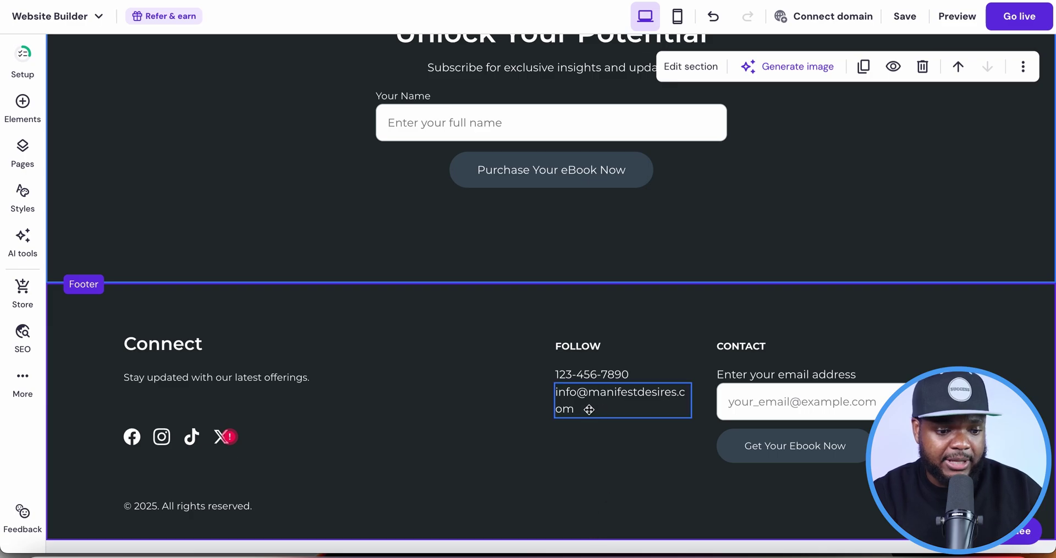
# Widen the footer's contact email text so it fits on one line, and align the phone number above it.
pyautogui.click(581, 394)
pyautogui.moveTo(551, 397); pyautogui.dragTo(541, 373)
pyautogui.click(608, 427)
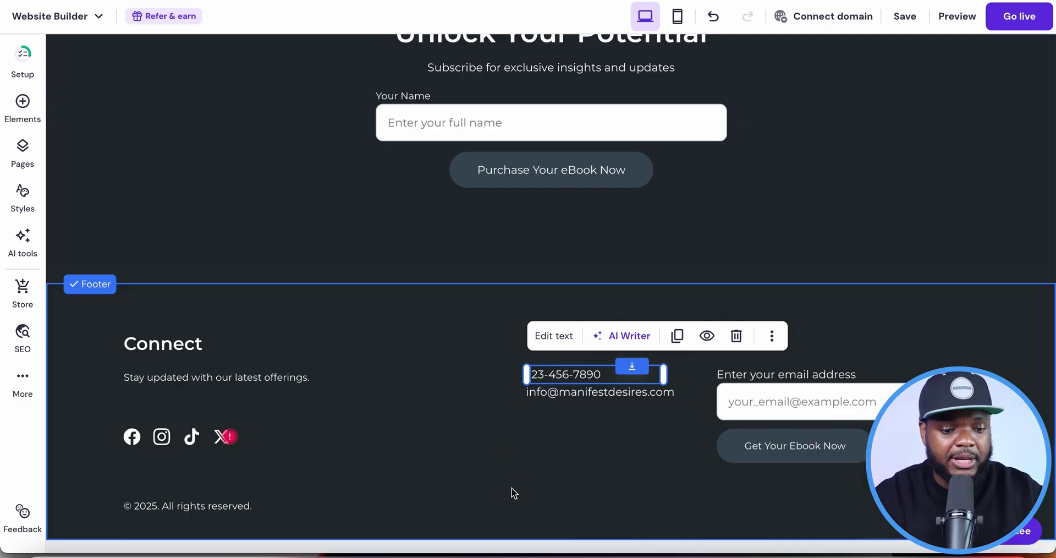
pyautogui.scroll(15, 514, 493)
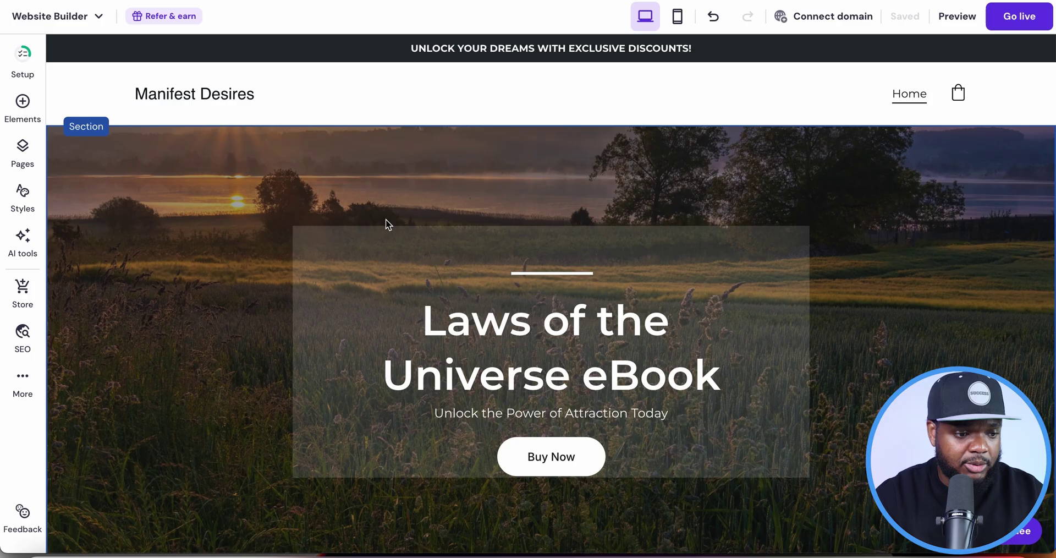
# Rephrase the hero heading with AI Writer and apply the suggestion "Principles of the Universe eBook".
pyautogui.scroll(-6, 385, 218)
pyautogui.scroll(6, 385, 219)
pyautogui.click(435, 319)
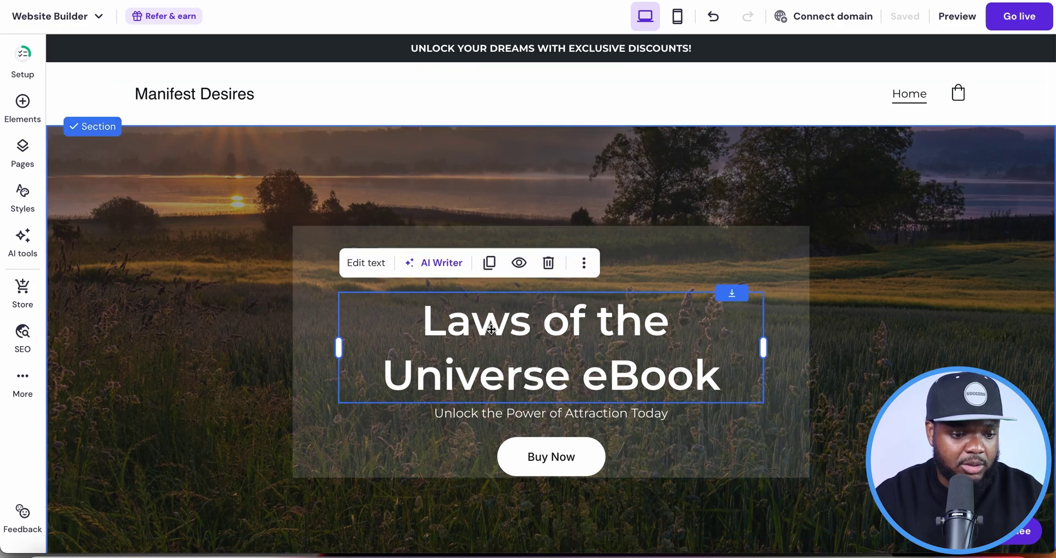
pyautogui.click(434, 264)
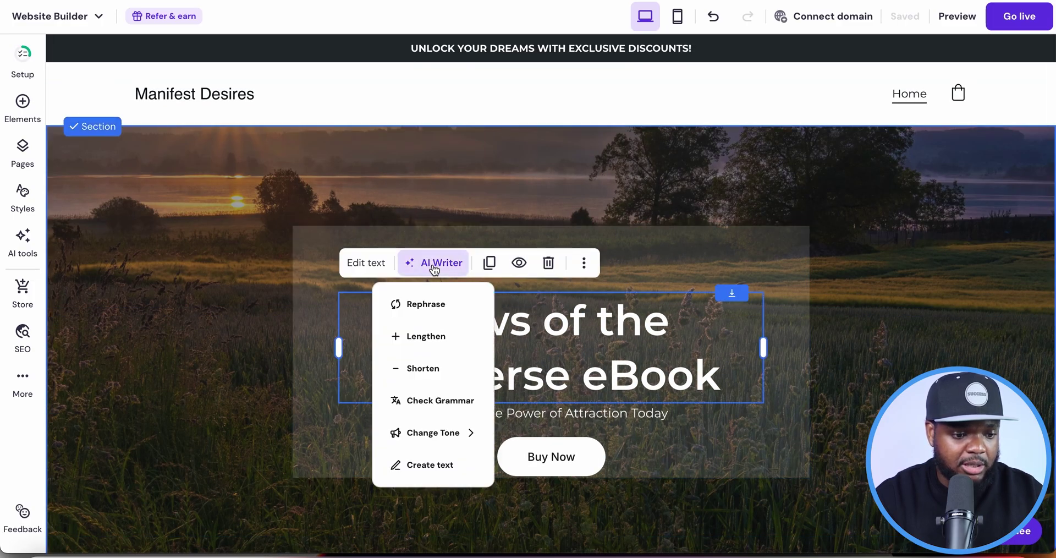
pyautogui.click(430, 307)
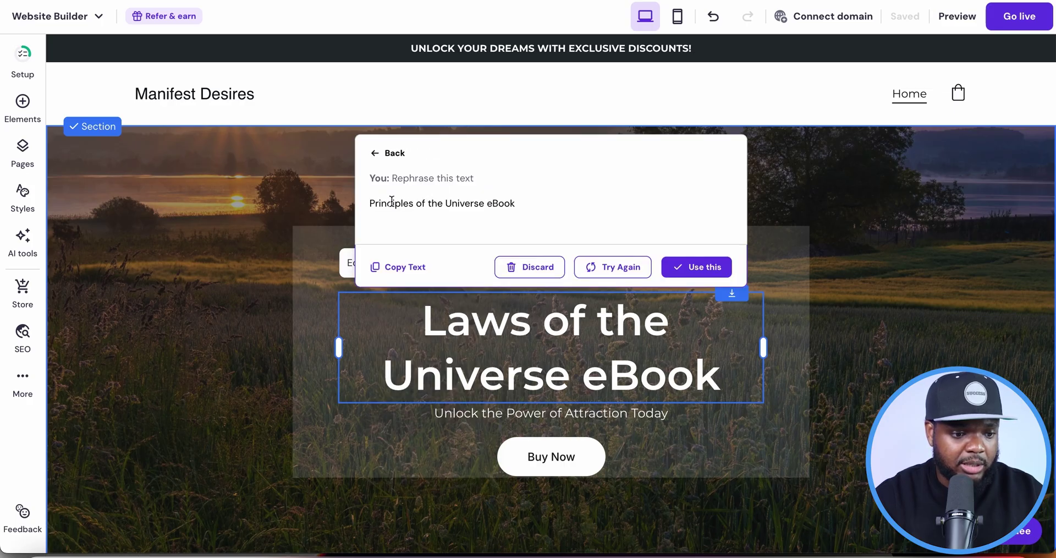
pyautogui.click(698, 267)
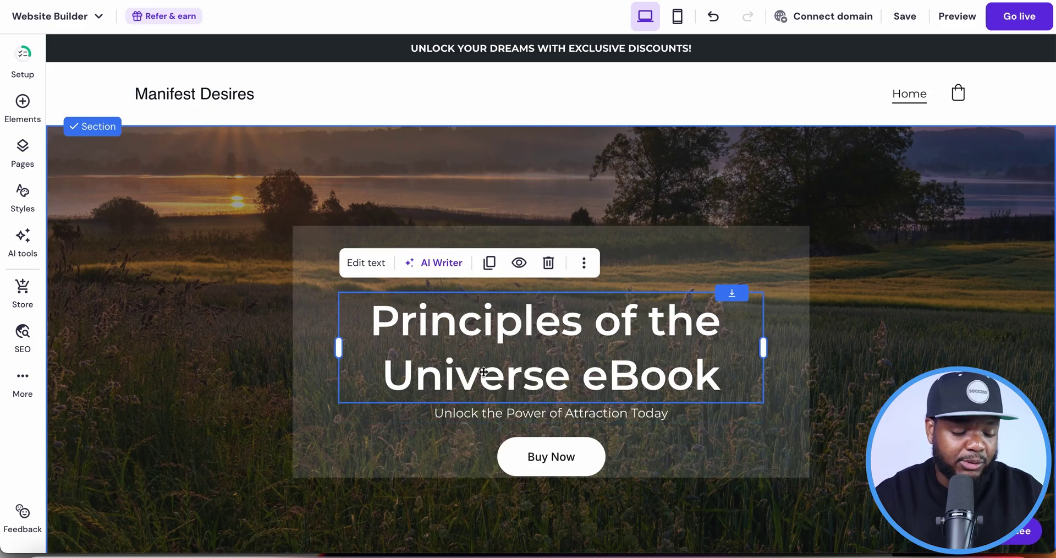
pyautogui.click(435, 263)
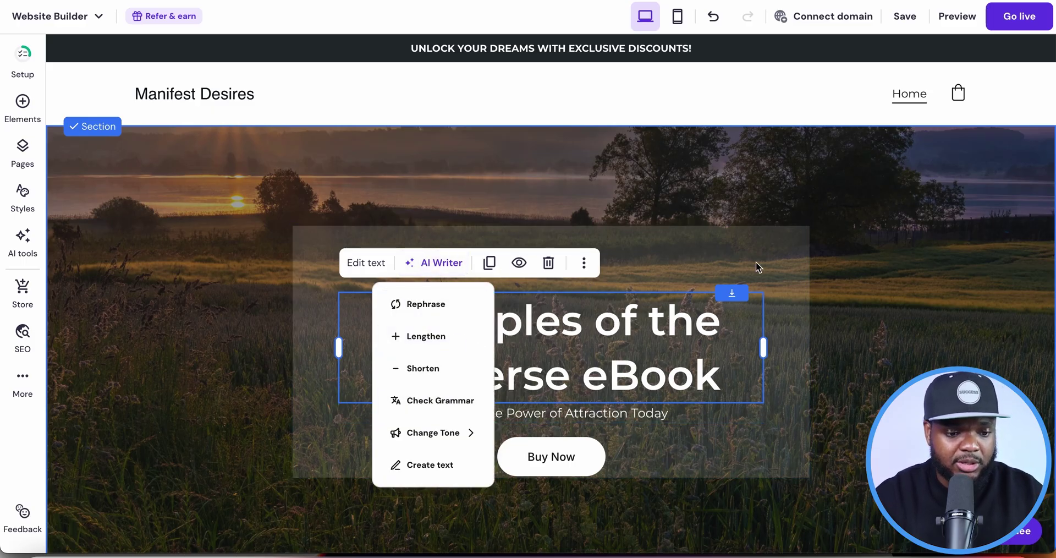
pyautogui.click(798, 250)
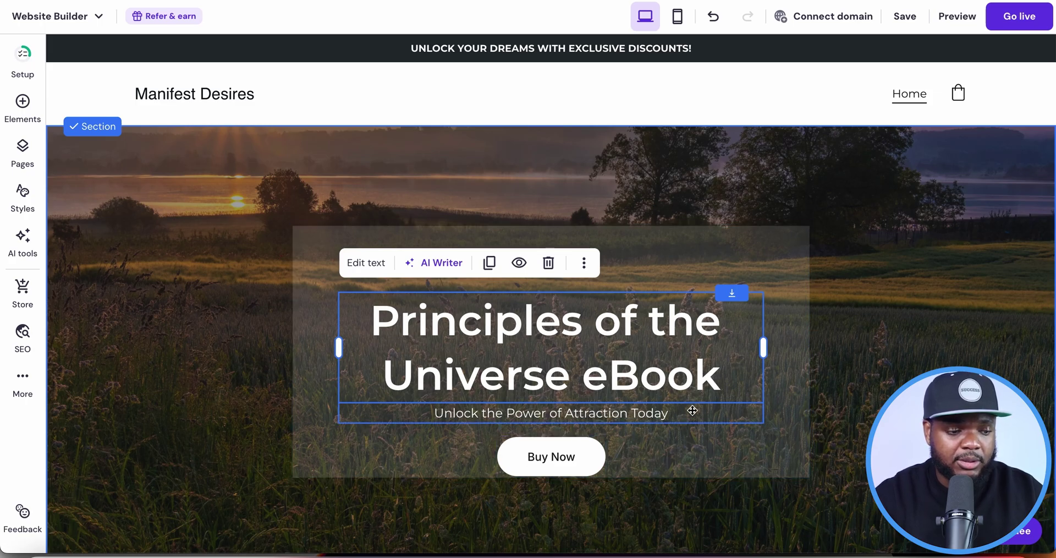
pyautogui.click(347, 179)
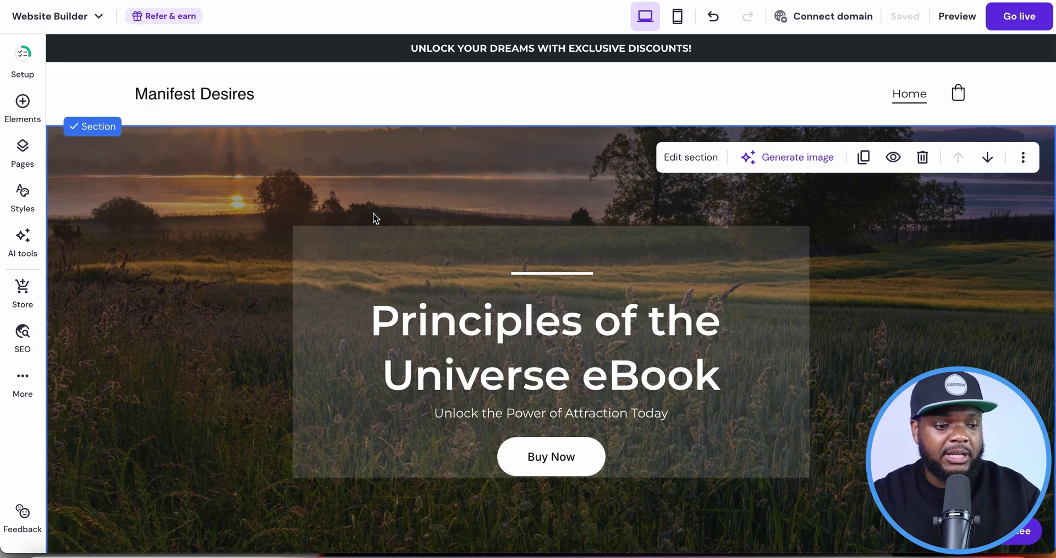
# Switch to NotebookLM and ask for 10 Invideo AI prompts for generative short-form Instagram reels promoting the ebook.
pyautogui.scroll(-10, 373, 214)
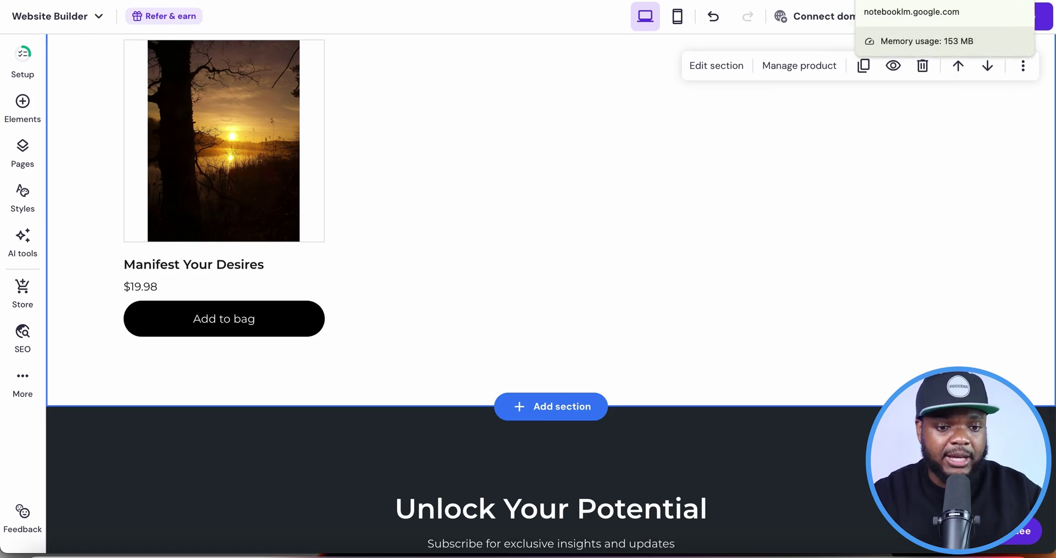
pyautogui.hotkey('ctrl', 'Tab')
pyautogui.click(531, 276)
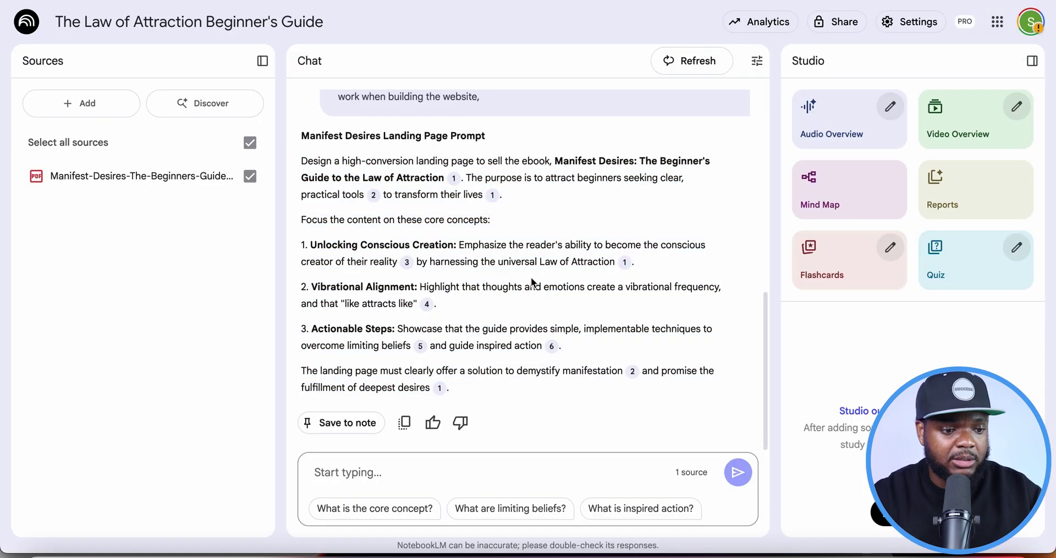
pyautogui.click(361, 475)
pyautogui.write('give me 10 prompts for Invideo AI to promote this ebook to generate generative short form reels for instagram')
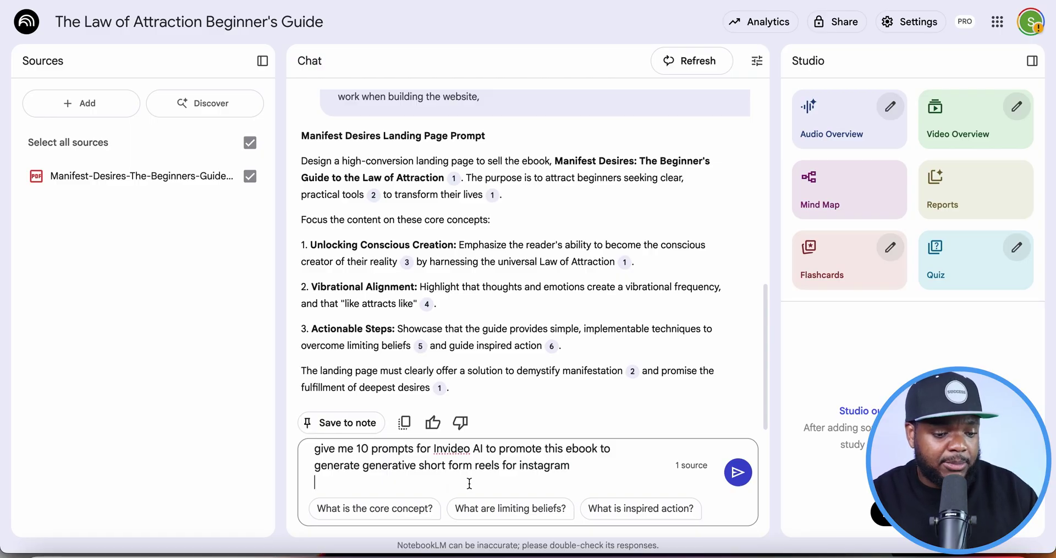
pyautogui.click(737, 472)
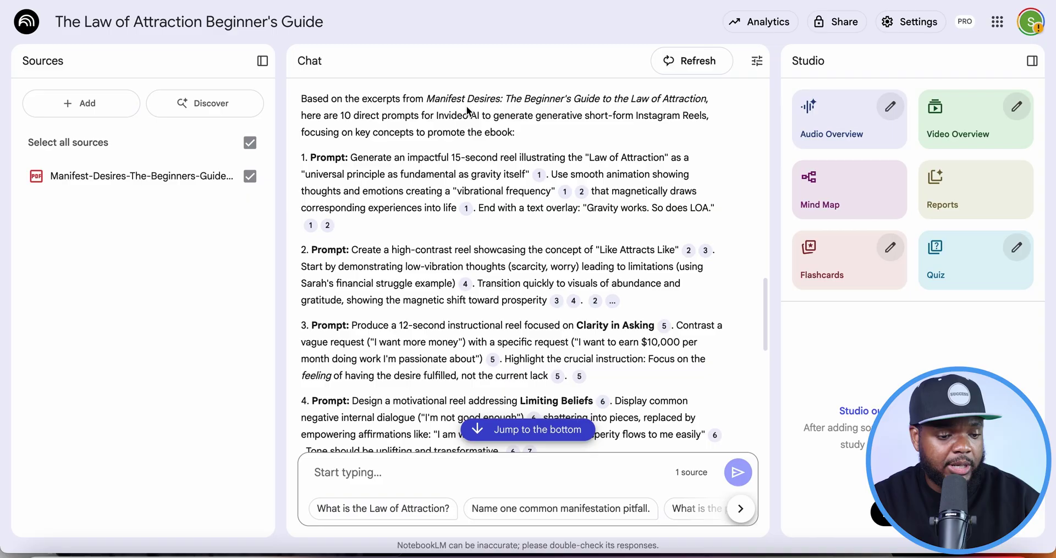
# Look through the generated reel prompts and copy the text of prompt 1, the 15-second "Law of Attraction" reel.
pyautogui.scroll(-5, 473, 166)
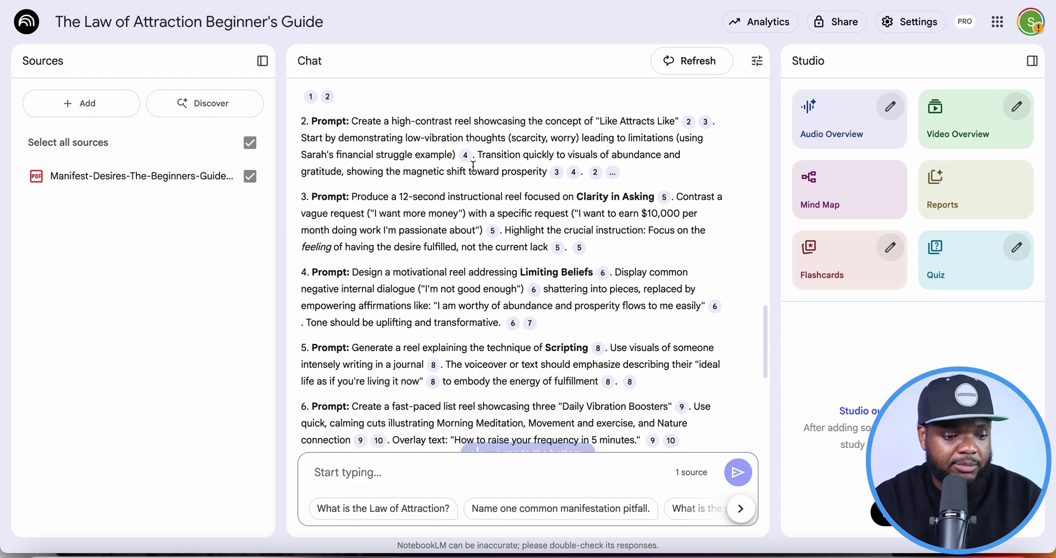
pyautogui.scroll(-1, 473, 166)
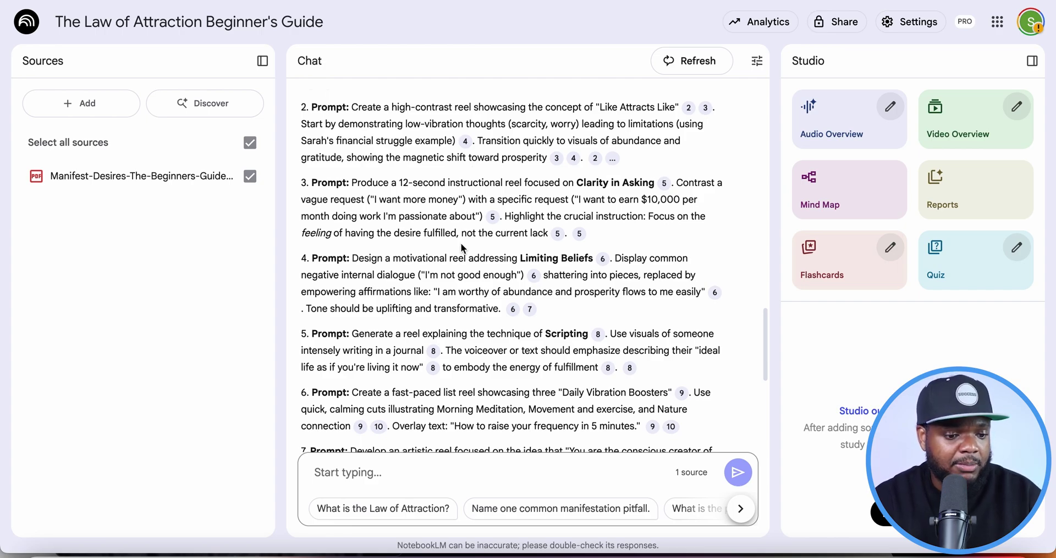
pyautogui.scroll(4, 460, 243)
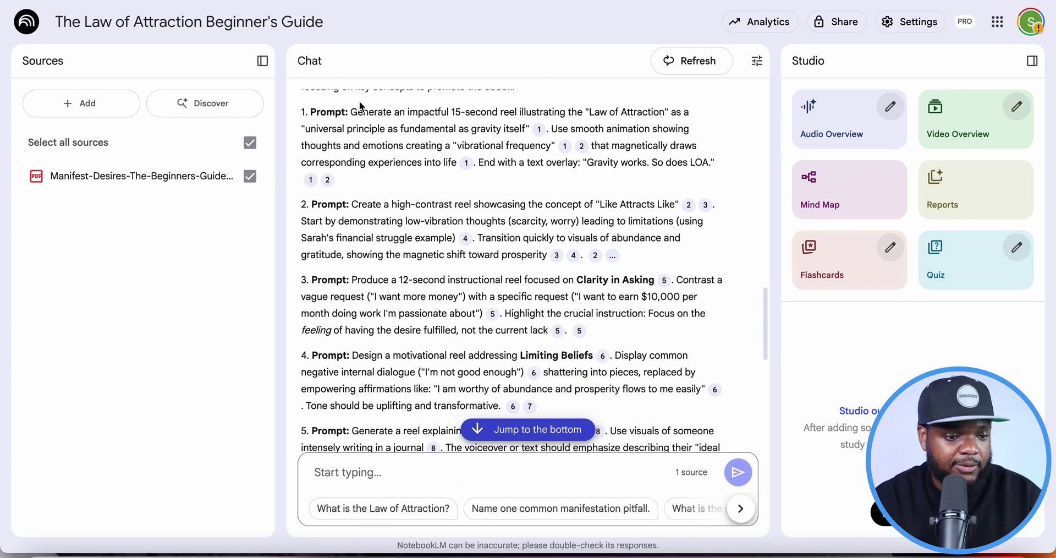
pyautogui.moveTo(351, 112); pyautogui.dragTo(662, 153)
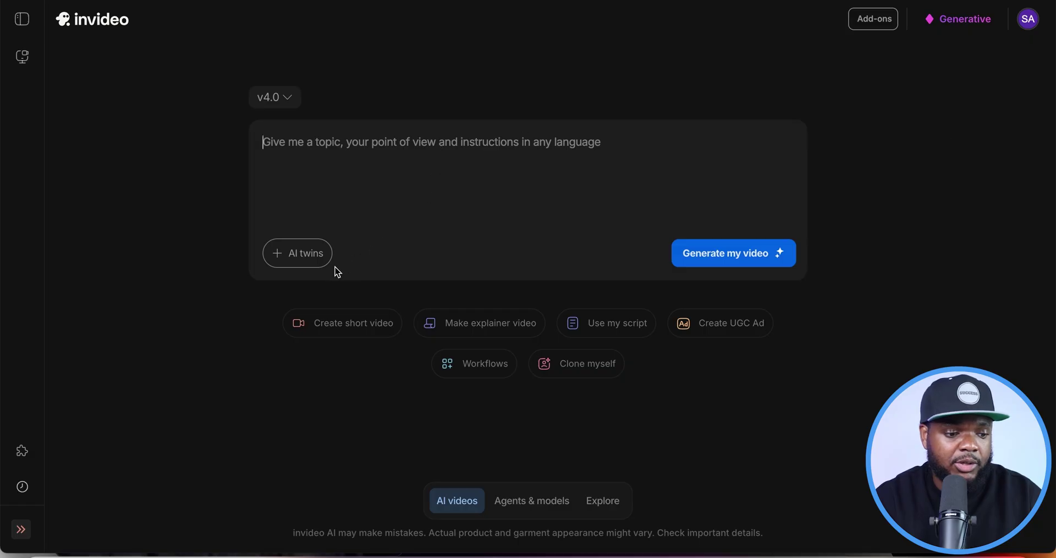
# Switch to invideo, browse the UGC Virtual actors among the AI twins, and close the selection without choosing one.
pyautogui.click(306, 257)
pyautogui.click(385, 64)
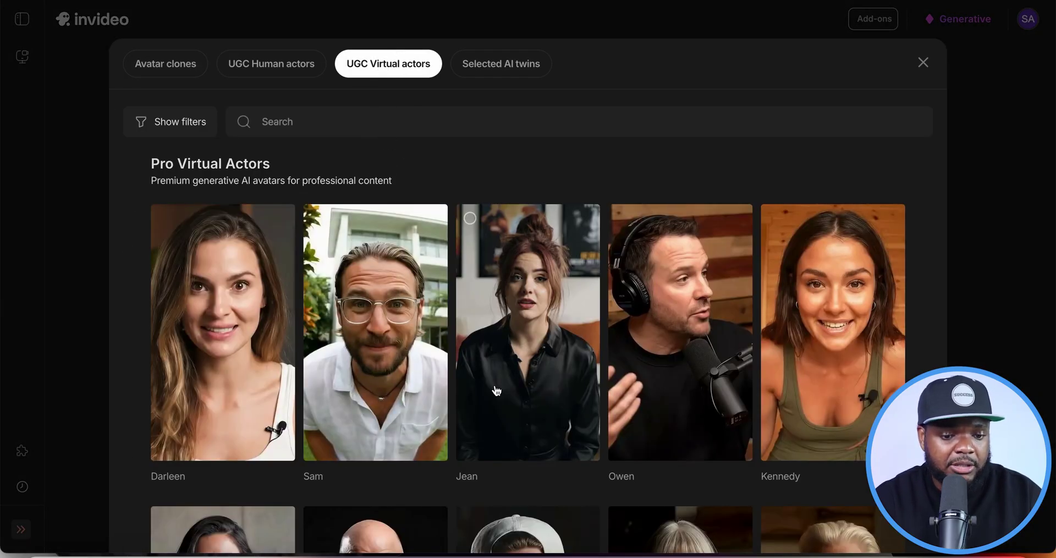
pyautogui.moveTo(886, 287)
pyautogui.scroll(-6, 478, 392)
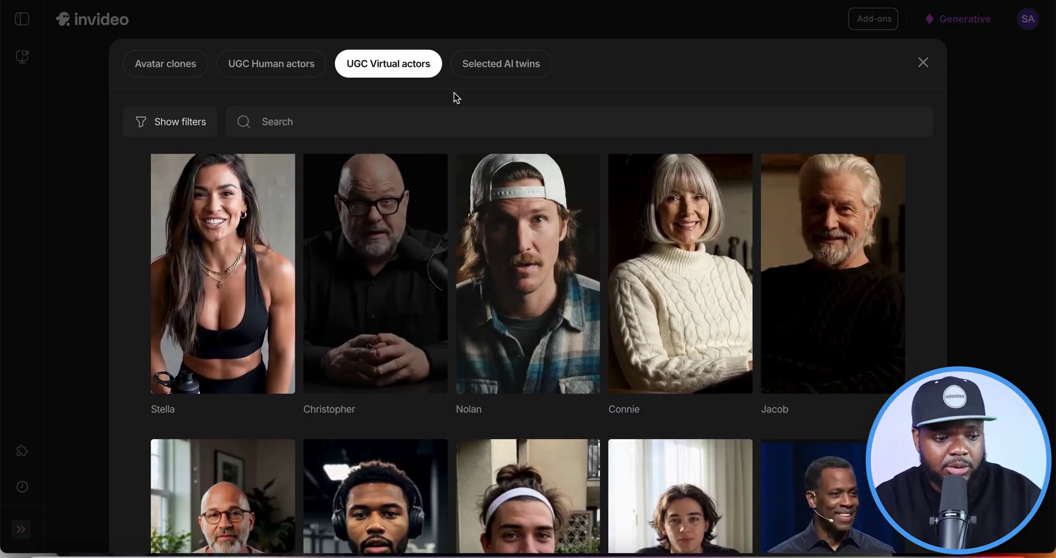
pyautogui.scroll(-5, 745, 210)
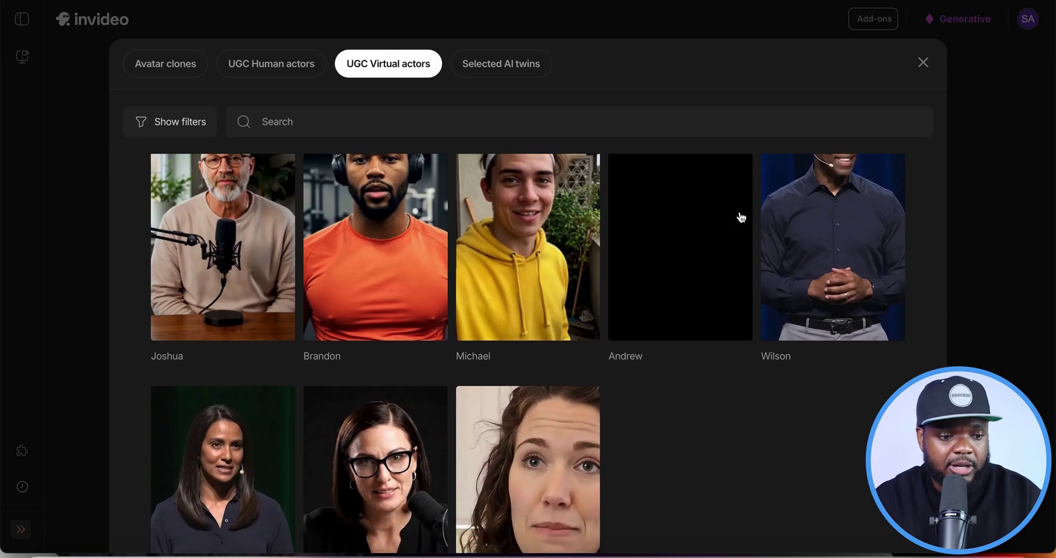
pyautogui.scroll(-4, 738, 216)
pyautogui.click(924, 64)
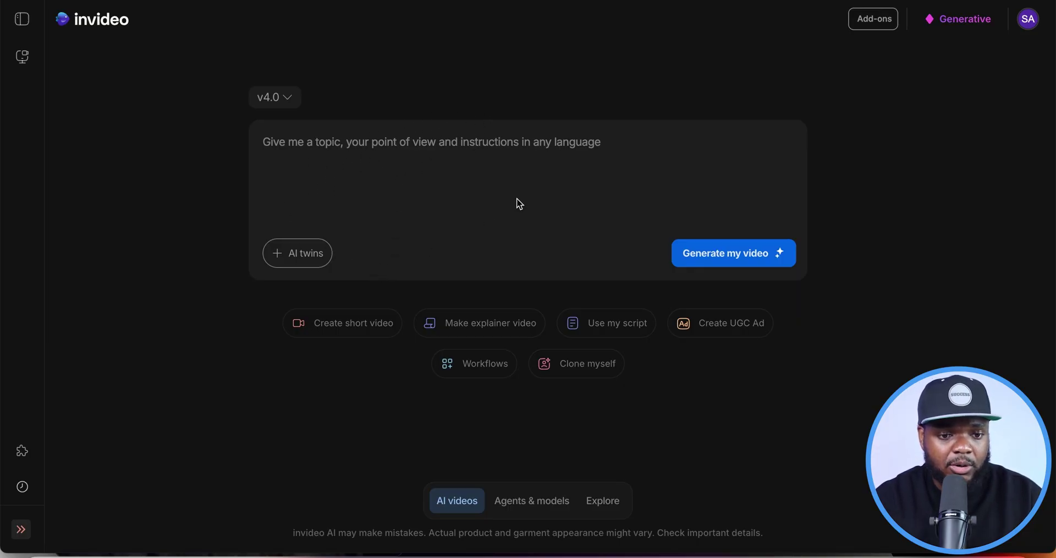
# Enter the copied 15-second "Law of Attraction" reel prompt as the instructions for the new video.
pyautogui.click(317, 149)
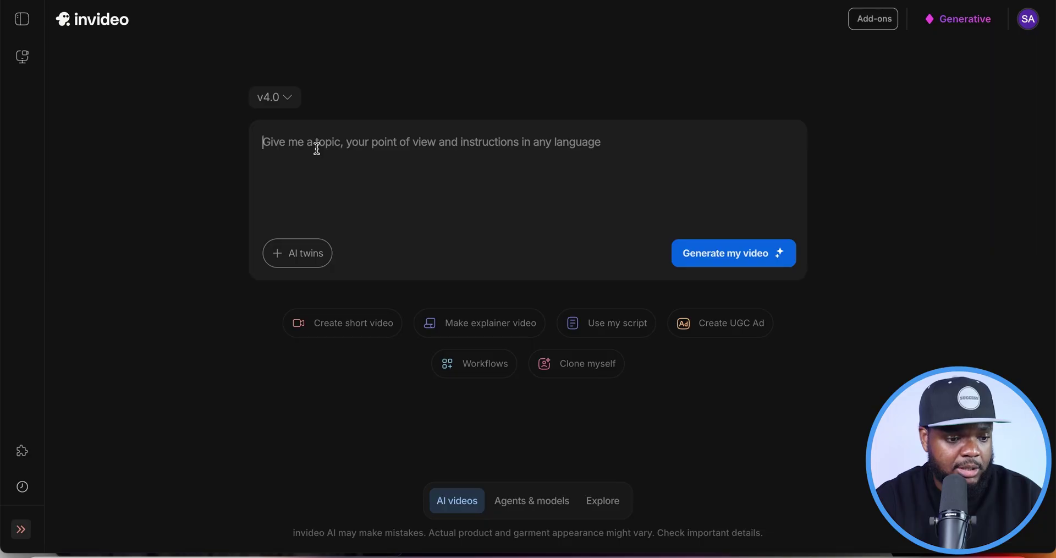
pyautogui.write('Generate an impactful 15-second reel illustrating the "Law of Attraction" as a "universal principle as fundamental as gravity itself". Use smooth animation showing thoughts and emotions creating a "vibrational frequency"')
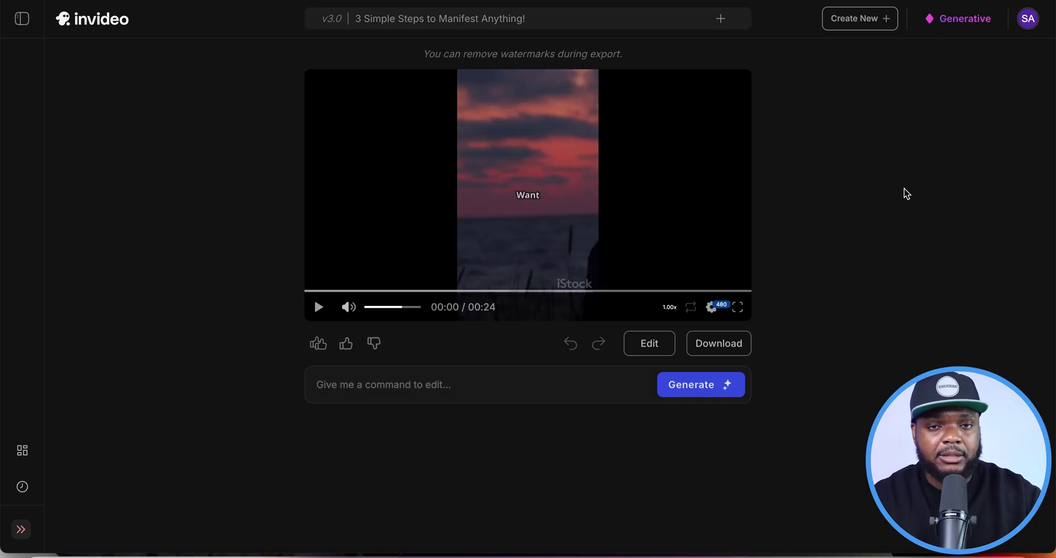
# Play the "3 Simple Steps to Manifest Anything!" video to review it.
pyautogui.click(319, 307)
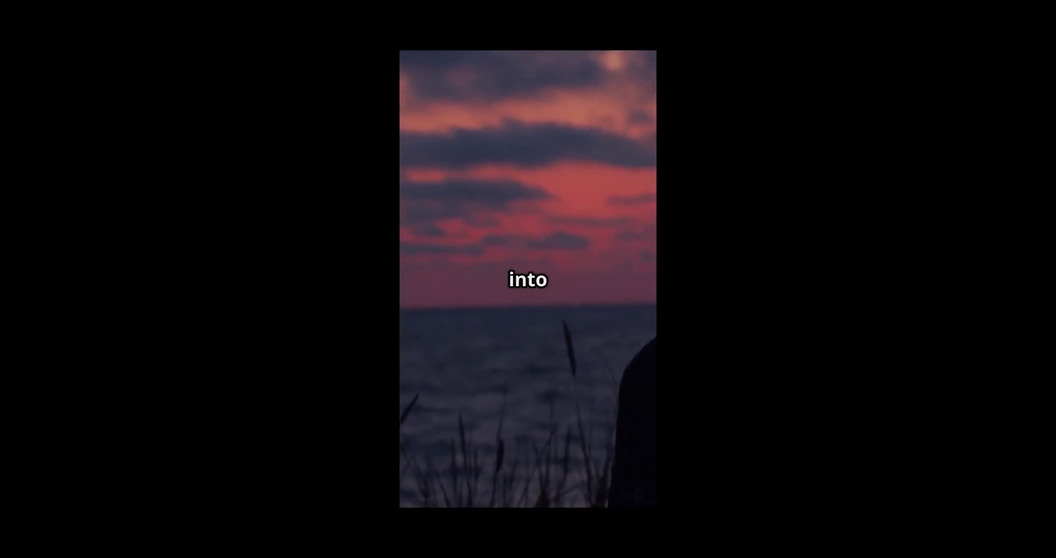